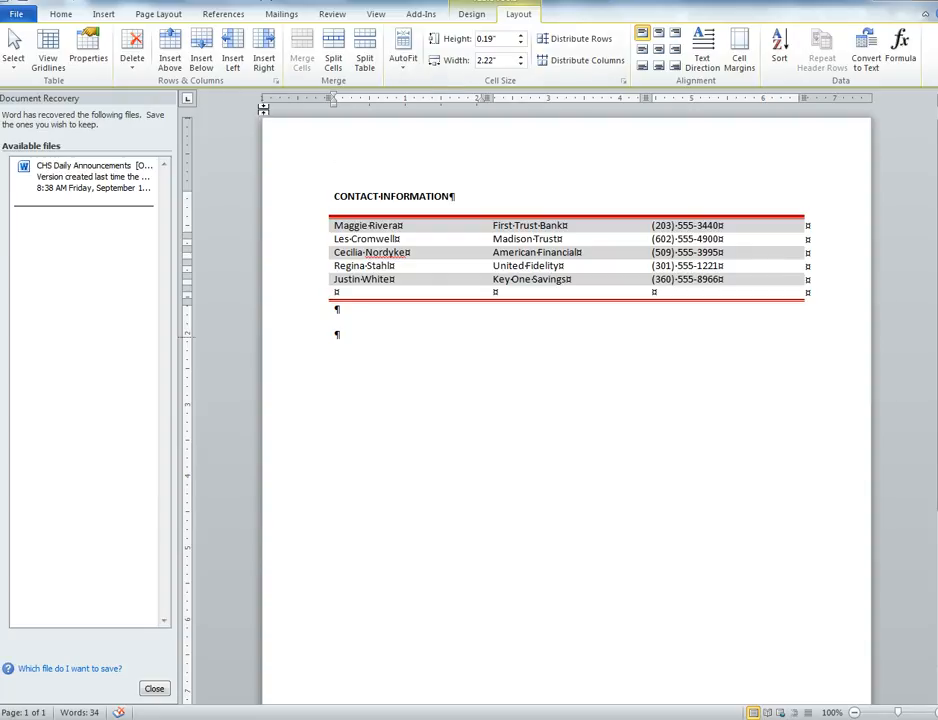
# Step: Delete the empty last row of the contact table using the option for the entire row
pyautogui.rightClick(336, 293)
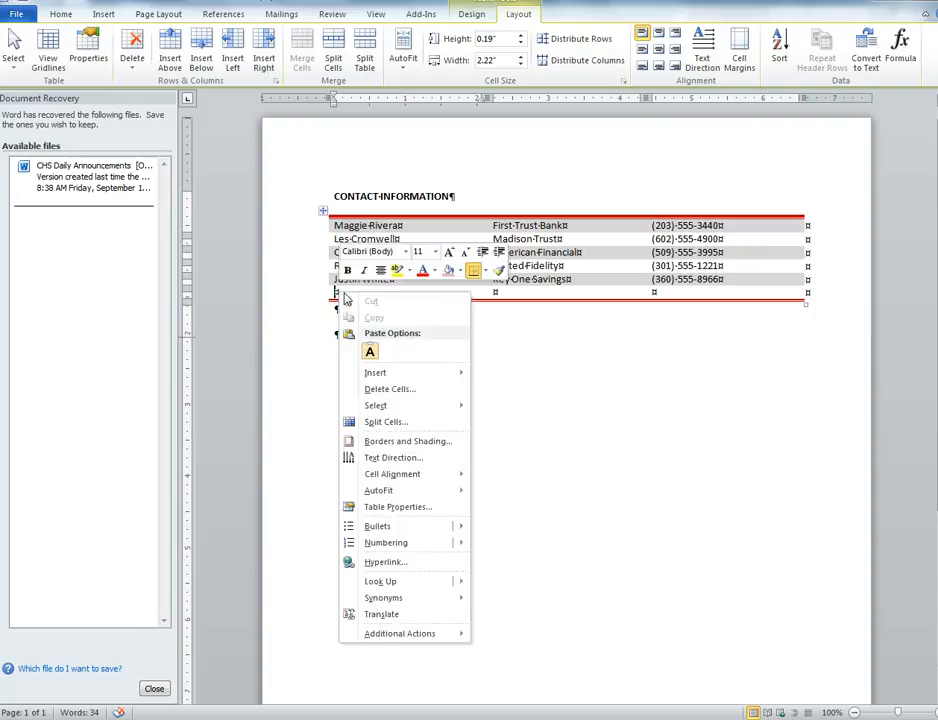
pyautogui.click(378, 390)
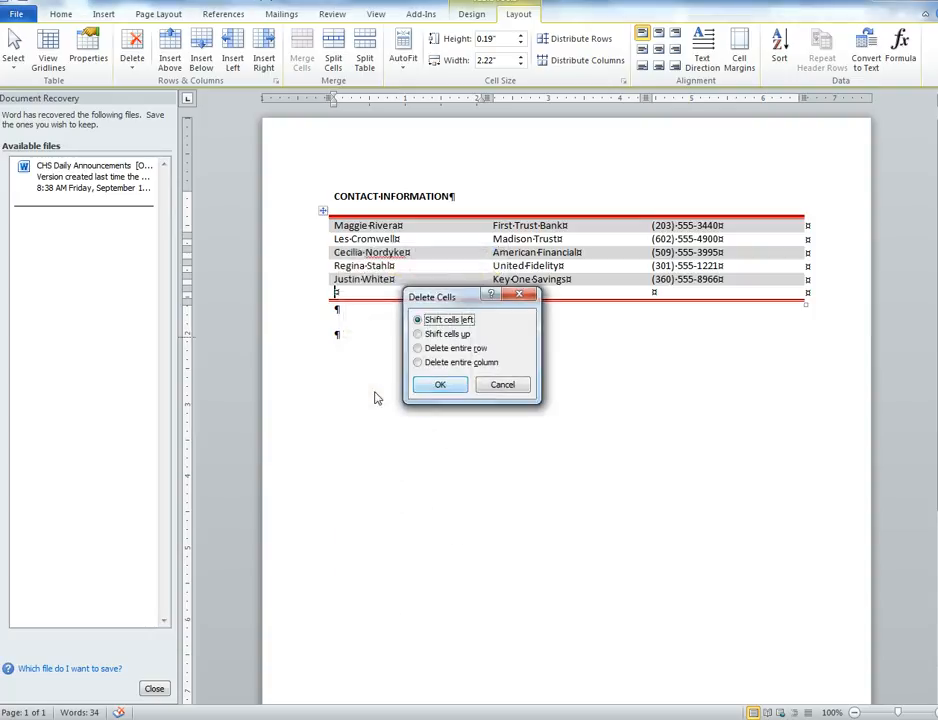
pyautogui.click(425, 349)
pyautogui.click(440, 385)
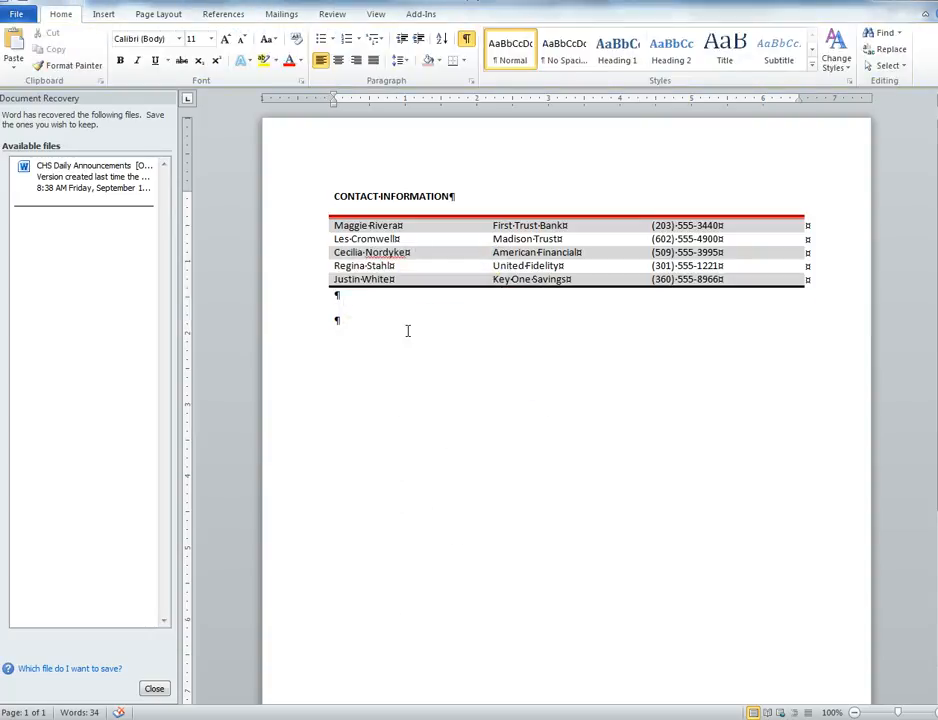
# Step: Insert a new row above the table's first row and turn on the Header Row style option
pyautogui.click(369, 226)
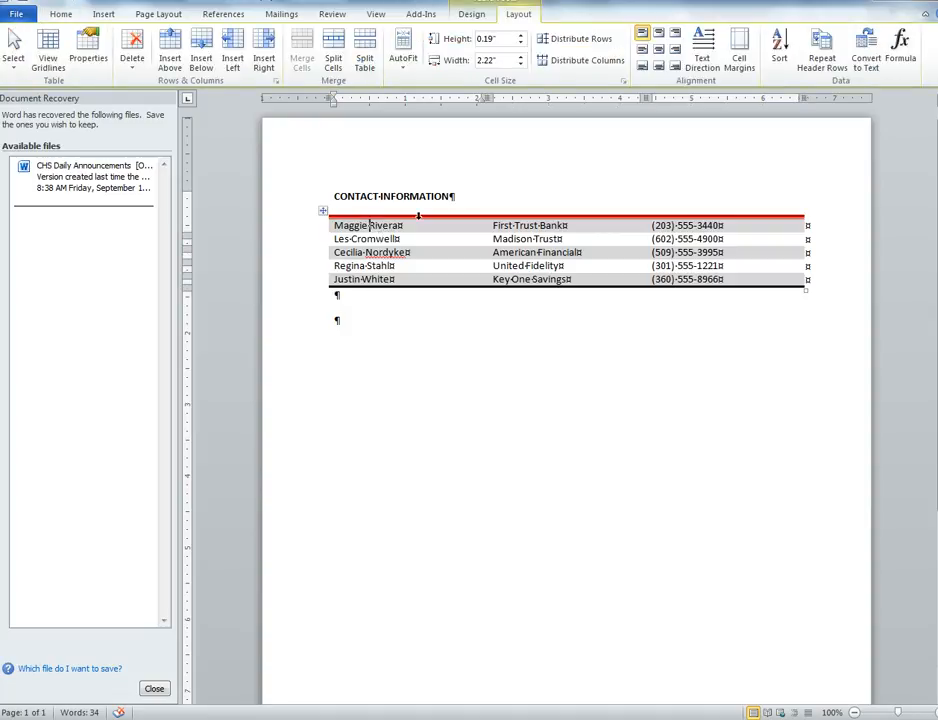
pyautogui.click(170, 60)
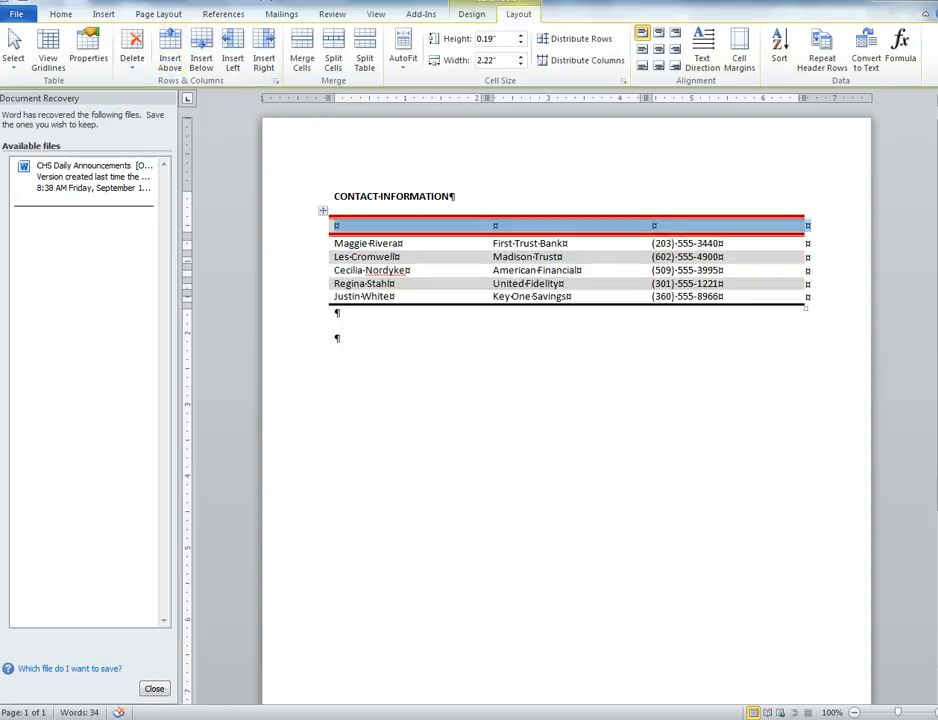
pyautogui.click(472, 15)
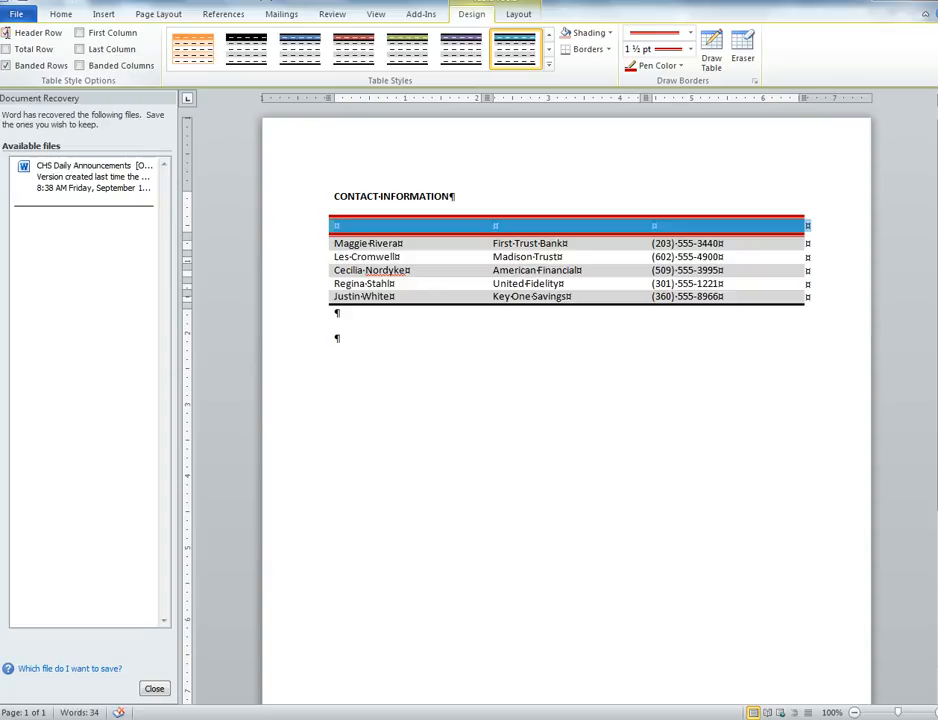
# Step: Enter the column headings Name, Location and Phone Number in the new header row
pyautogui.click(346, 226)
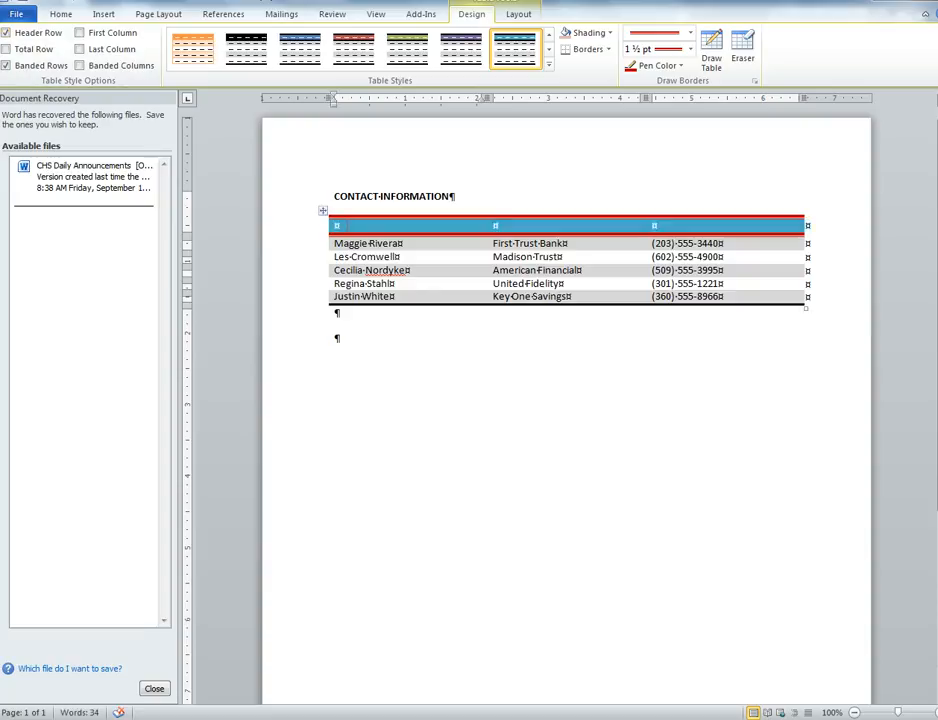
pyautogui.write('Name')
pyautogui.press('Tab')
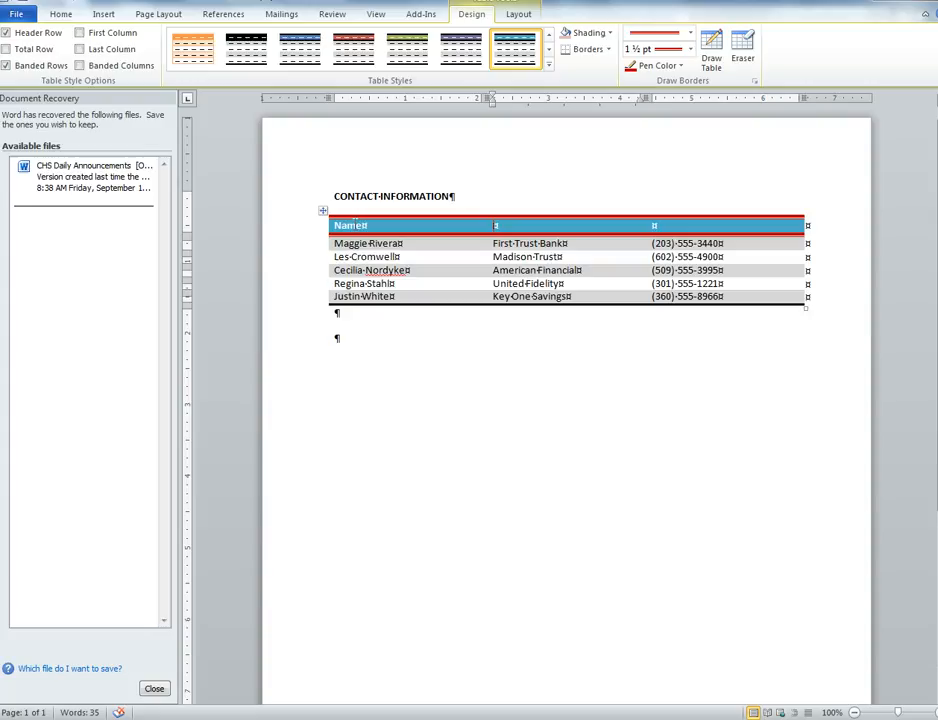
pyautogui.write('Location ')
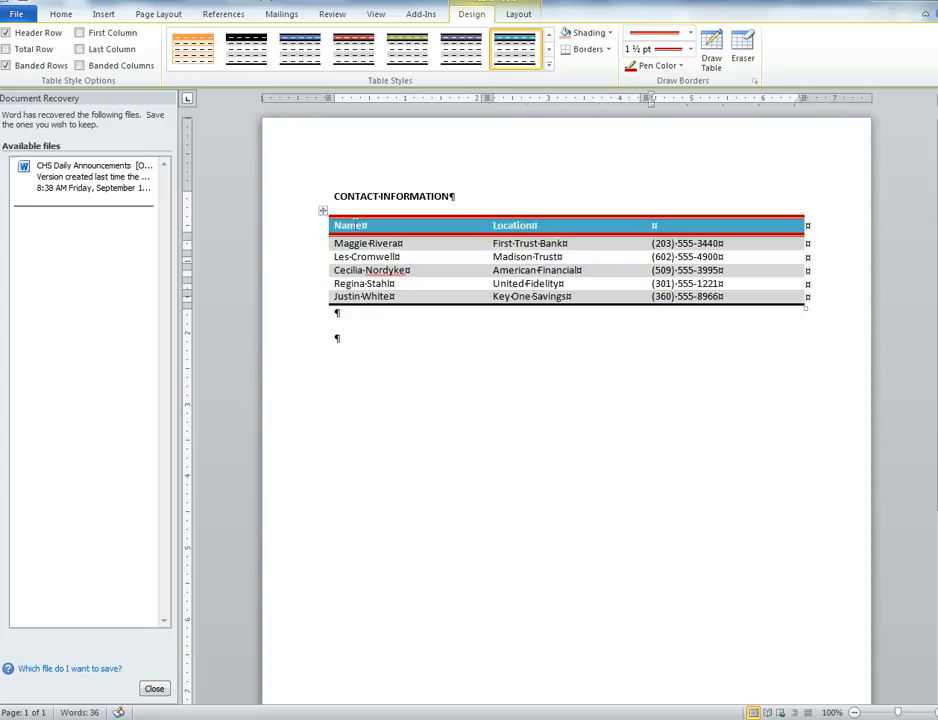
pyautogui.write('Phone Number')
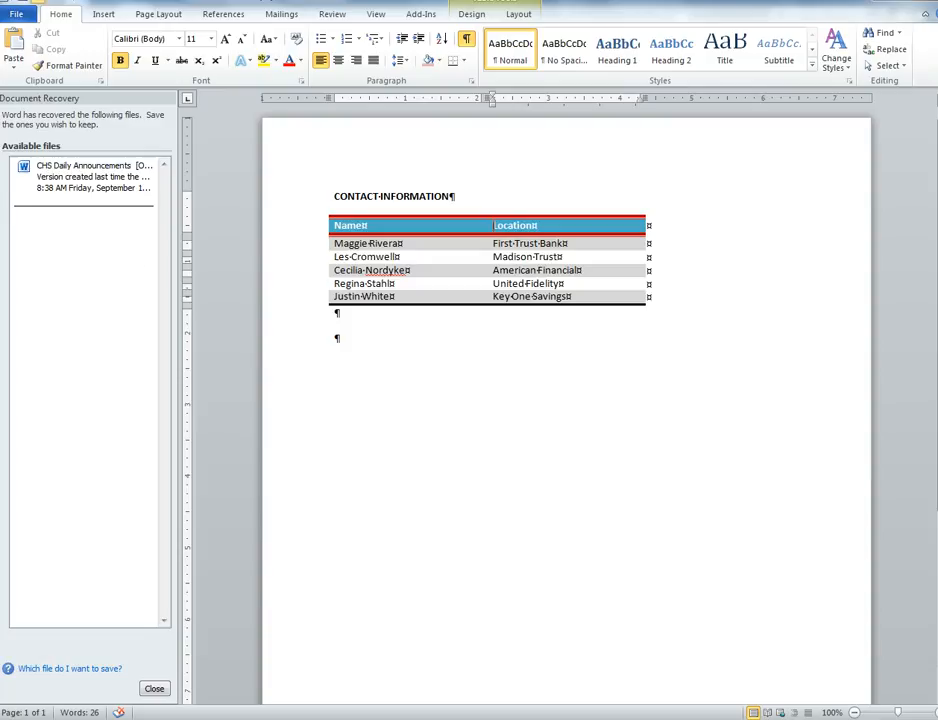
# Step: Undo the removal of the Phone Number column, select the whole column and cut it
pyautogui.click(38, 2)
pyautogui.click(745, 408)
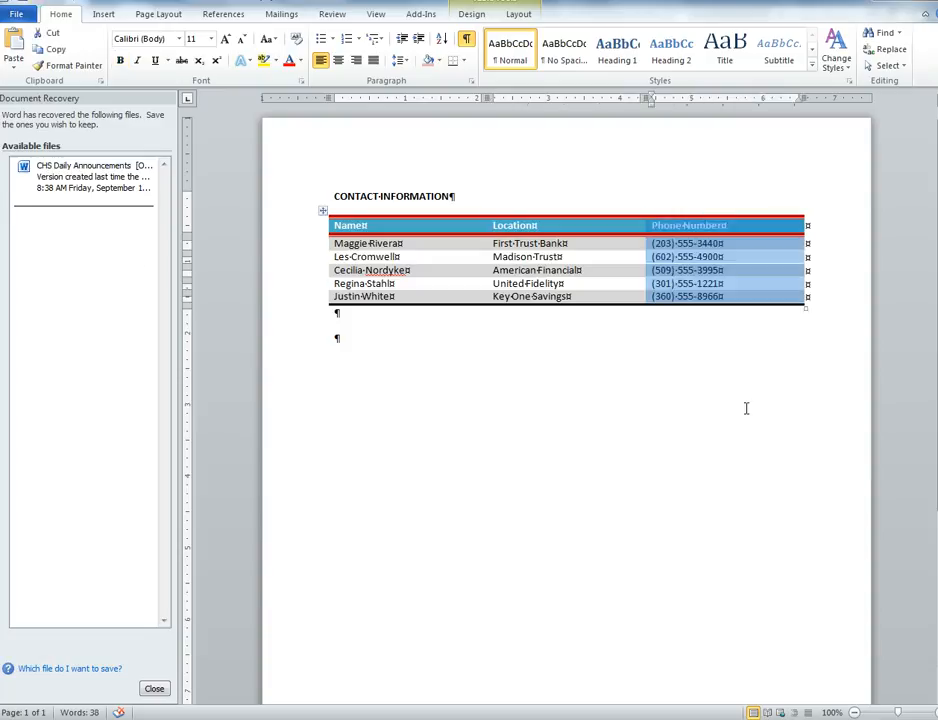
pyautogui.click(714, 213)
pyautogui.click(714, 215)
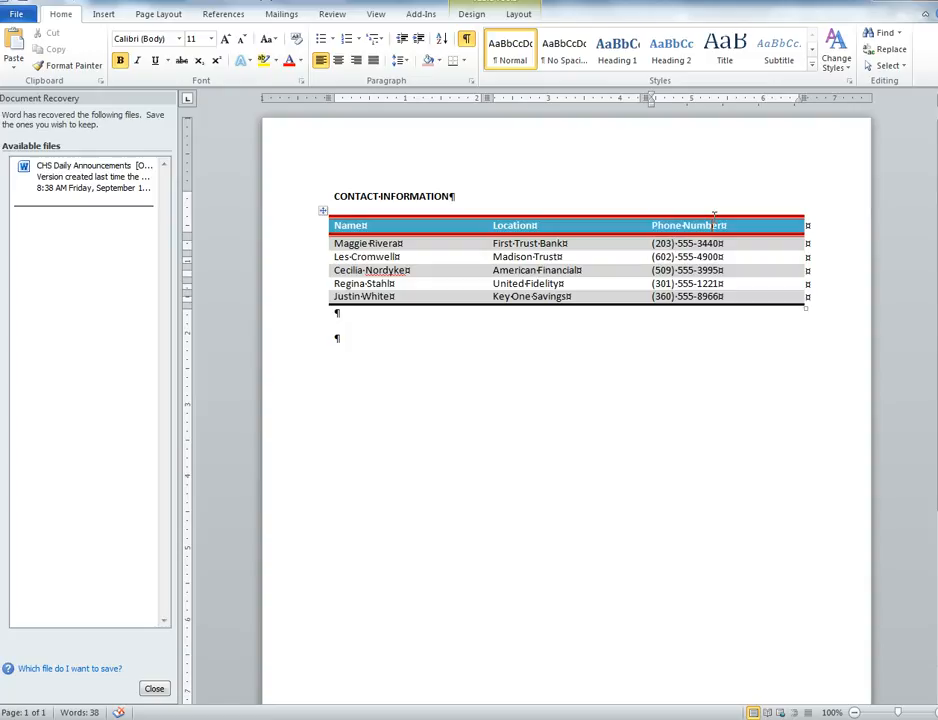
pyautogui.click(713, 214)
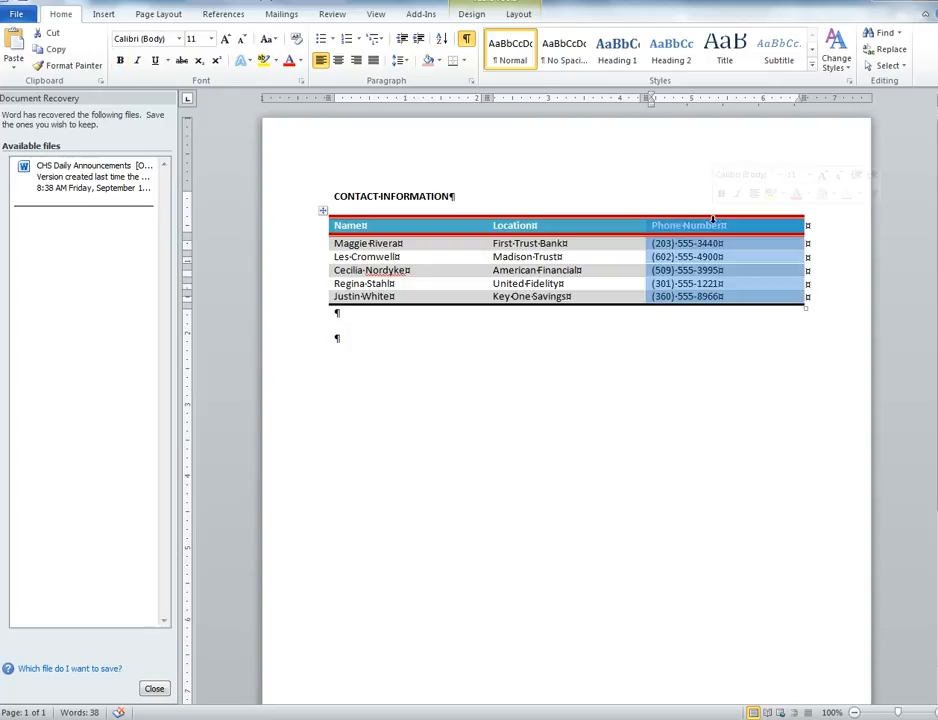
pyautogui.click(52, 34)
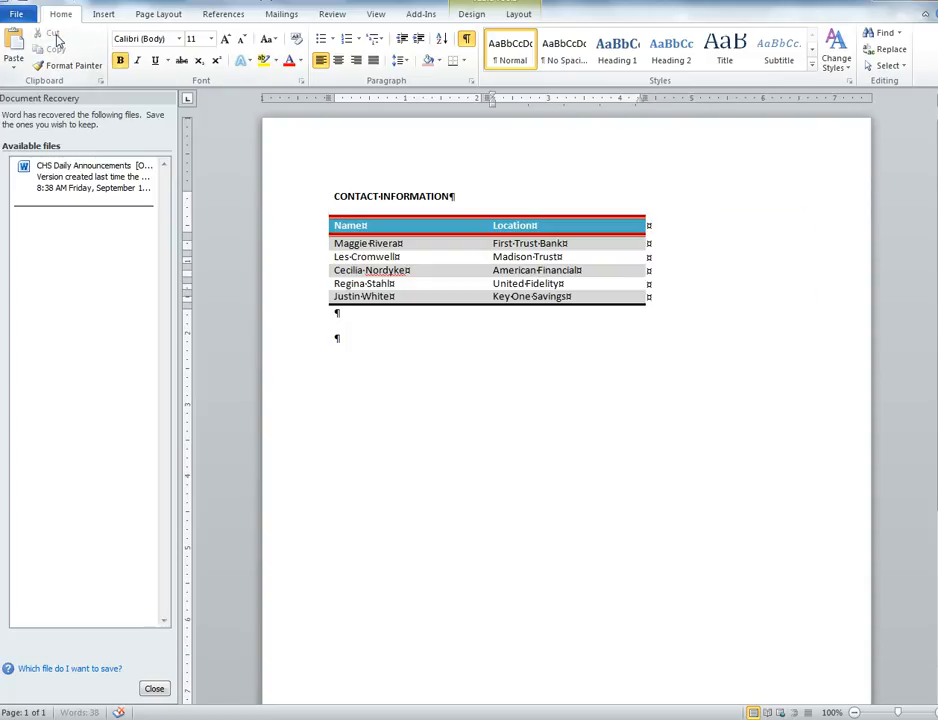
# Step: Try pasting the cut column at the first entry under Location, and undo the paste
pyautogui.click(493, 243)
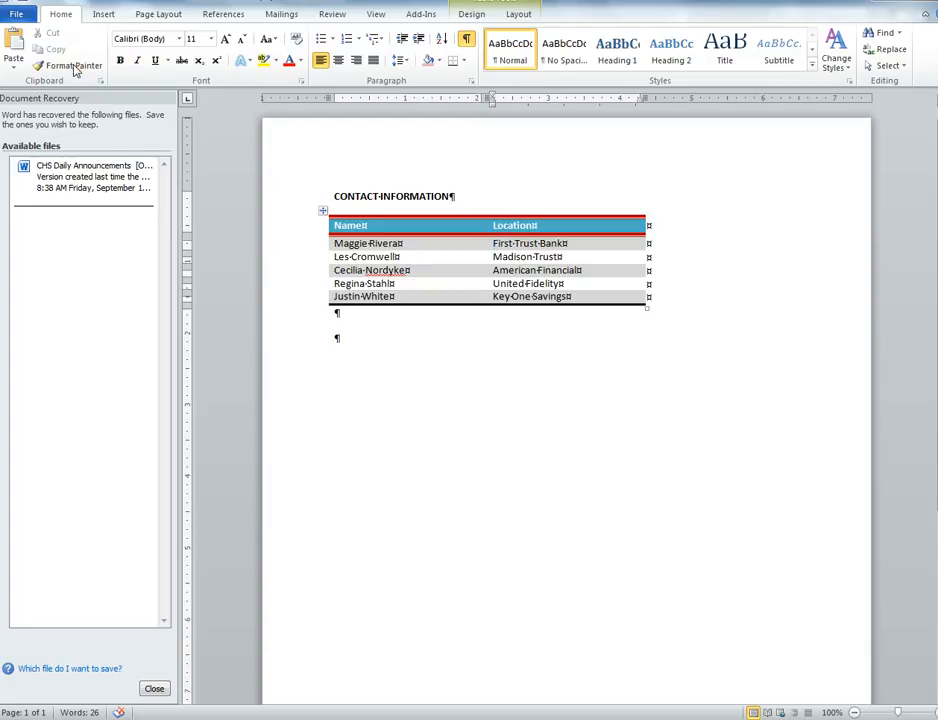
pyautogui.click(14, 62)
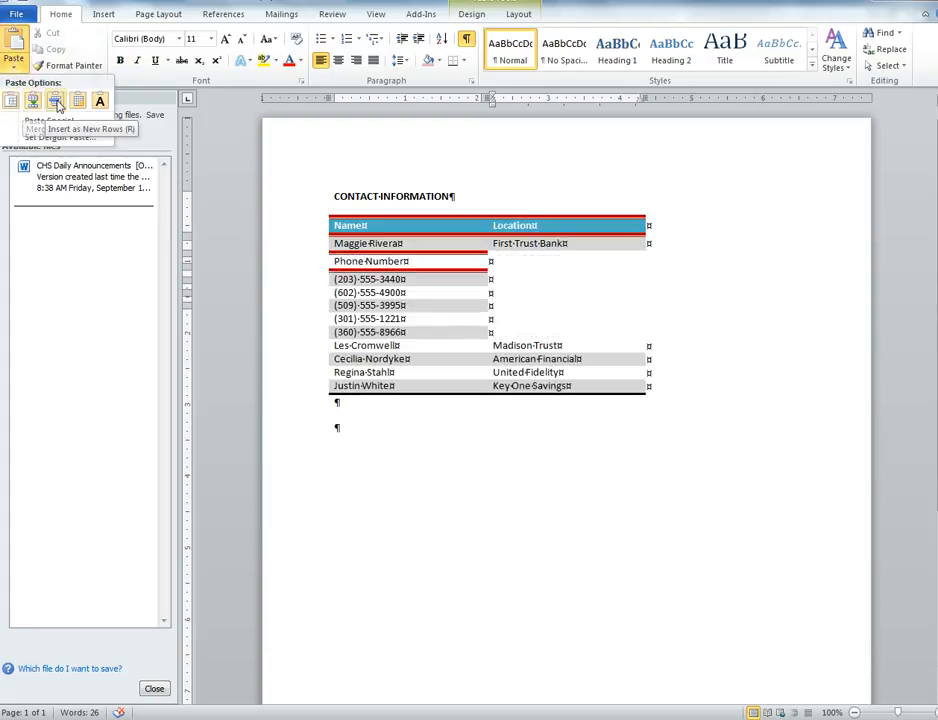
pyautogui.click(15, 41)
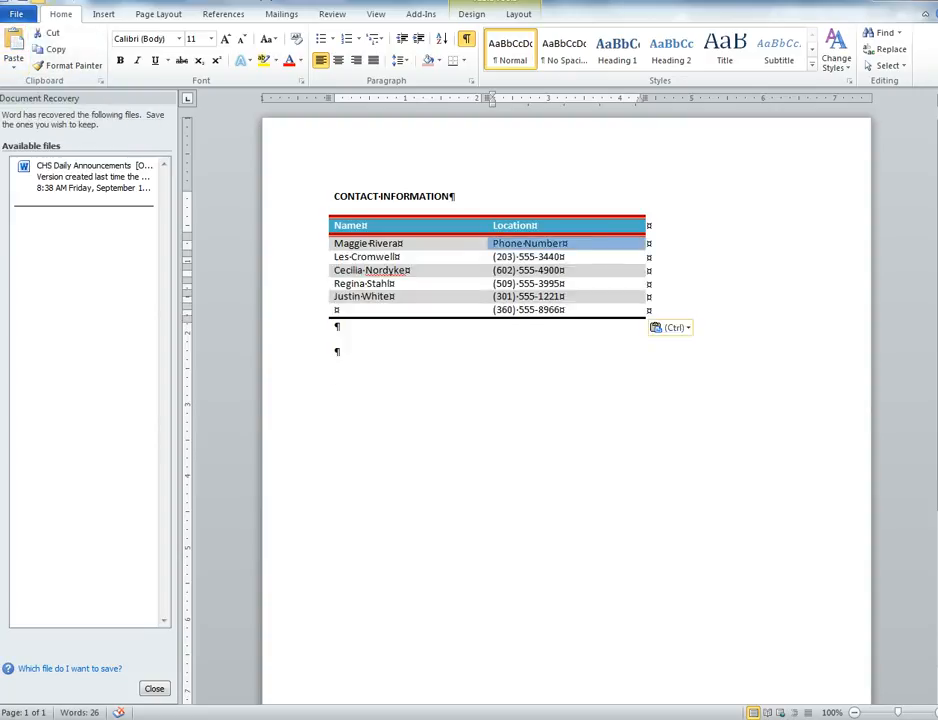
pyautogui.hotkey('ctrl', 'z')
# Step: Paste the cut Phone Number column before the Location column, starting from the Location heading cell, and clear the selection
pyautogui.press('Up')
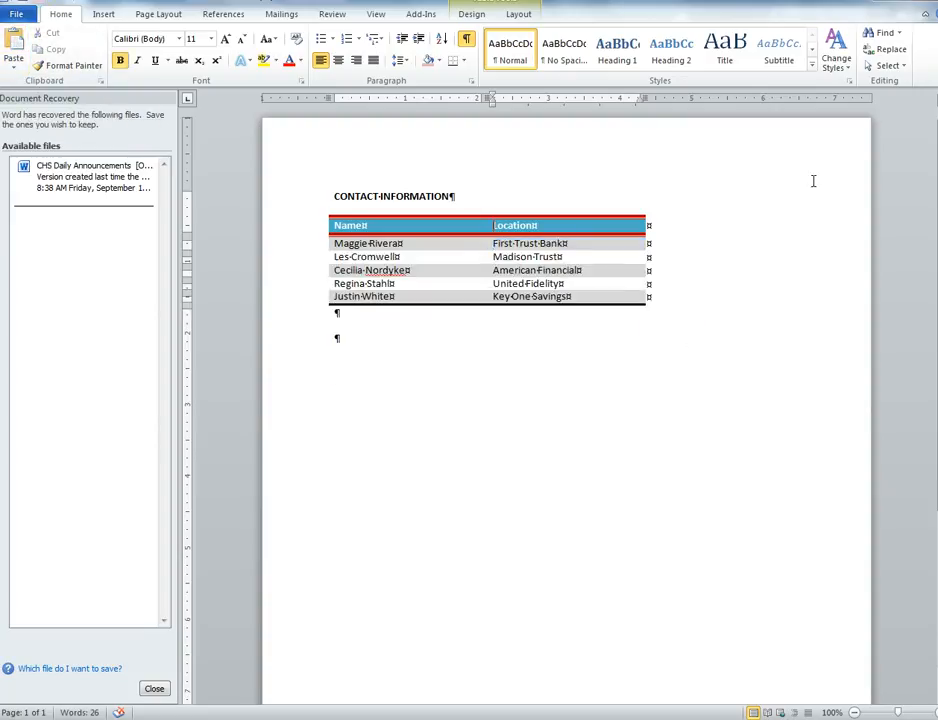
pyautogui.click(503, 217)
pyautogui.click(500, 225)
pyautogui.doubleClick(494, 227)
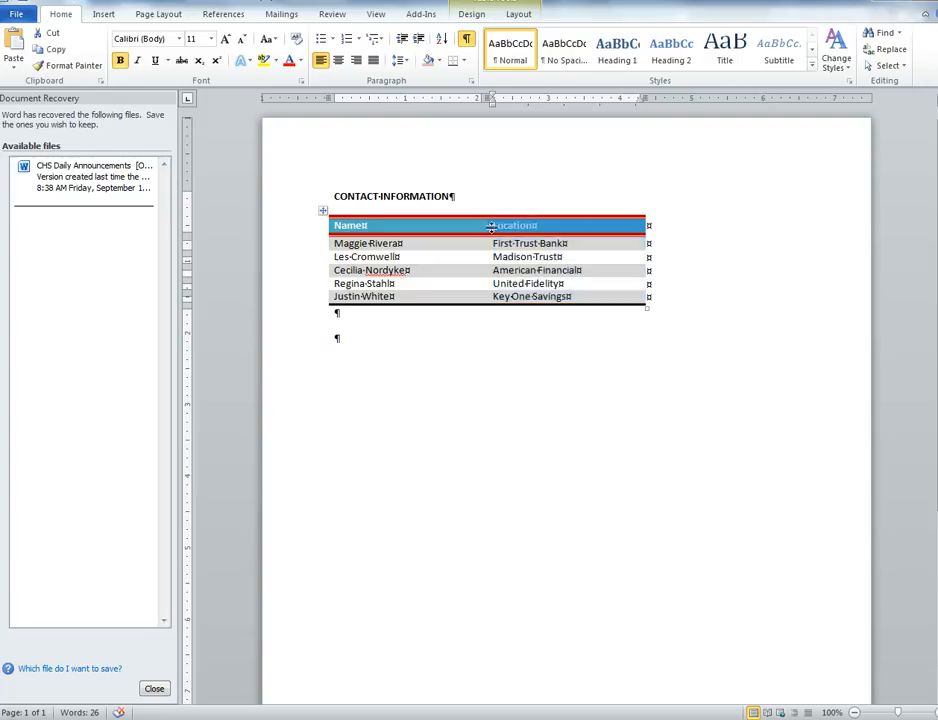
pyautogui.click(492, 226)
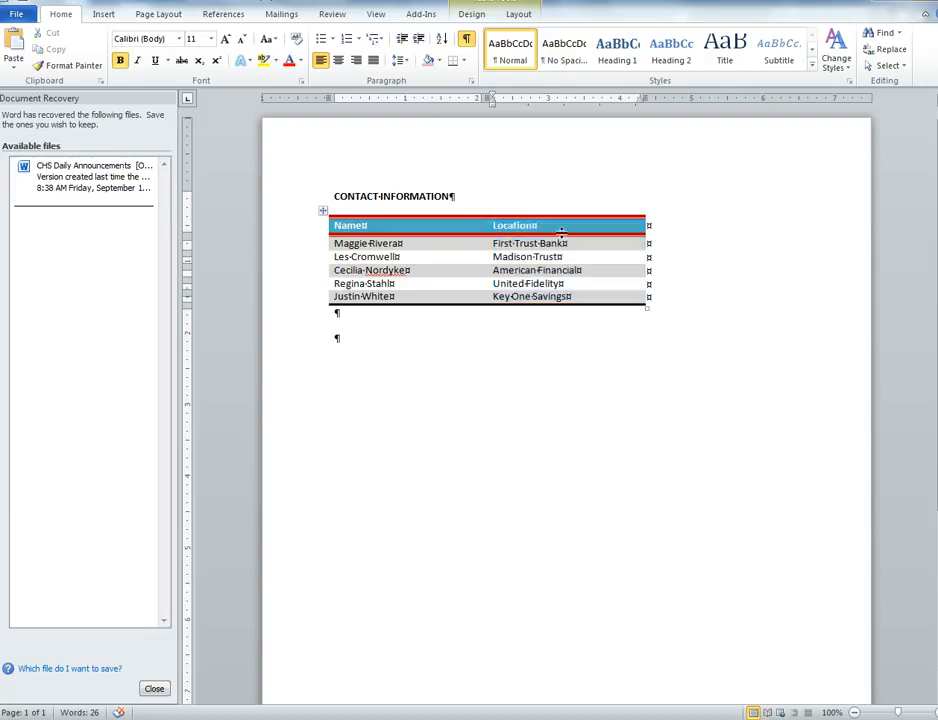
pyautogui.click(13, 45)
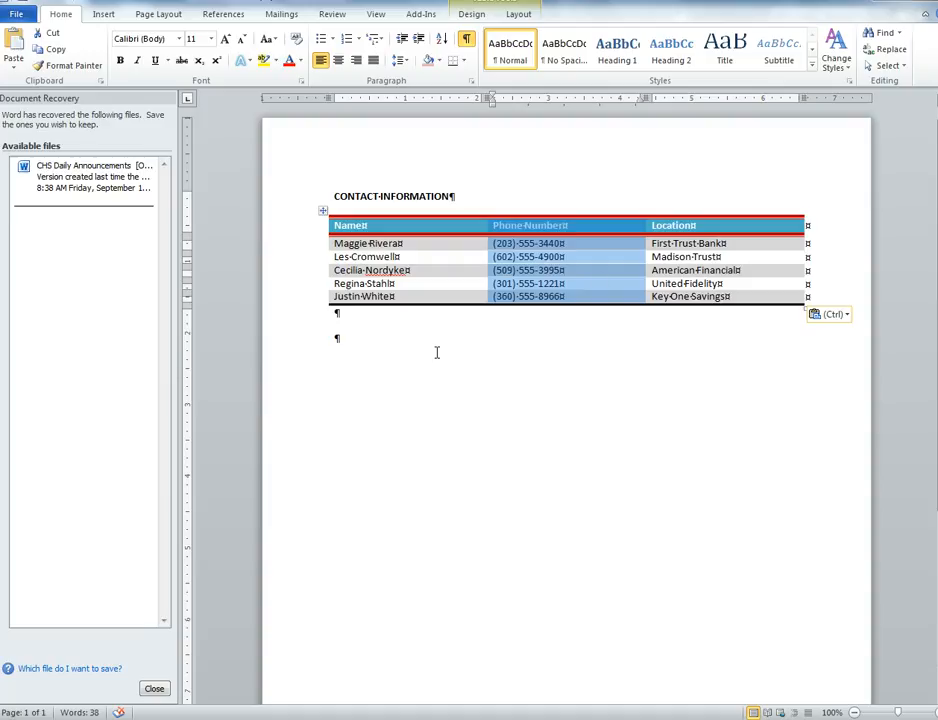
pyautogui.doubleClick(366, 359)
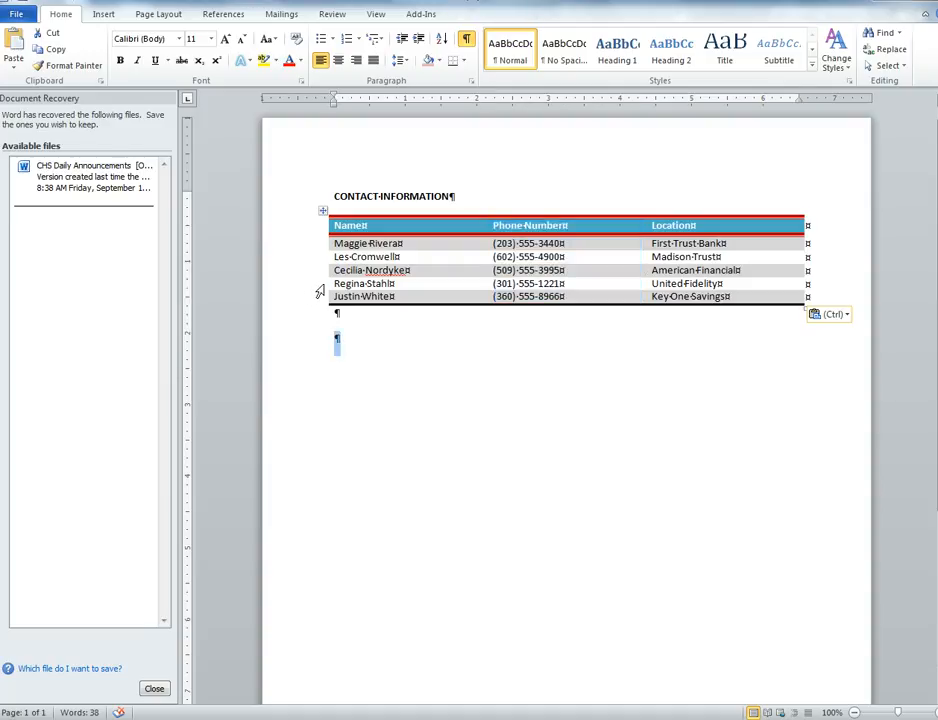
# Step: Cut the table's last two rows and paste them directly below the header row, undoing and redoing the paste once
pyautogui.click(316, 287)
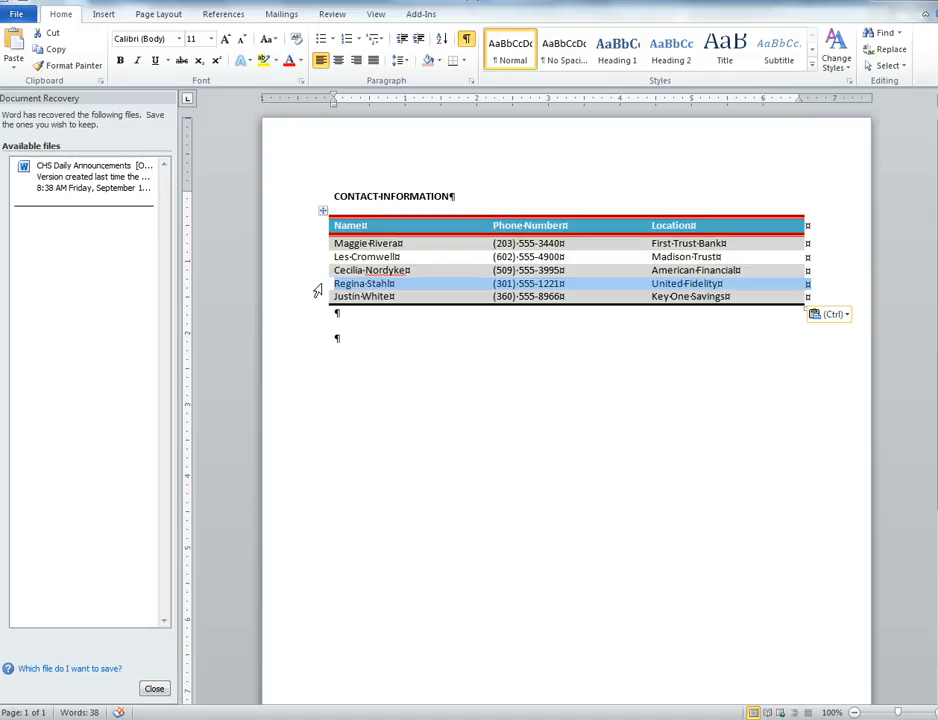
pyautogui.moveTo(316, 290); pyautogui.dragTo(315, 299)
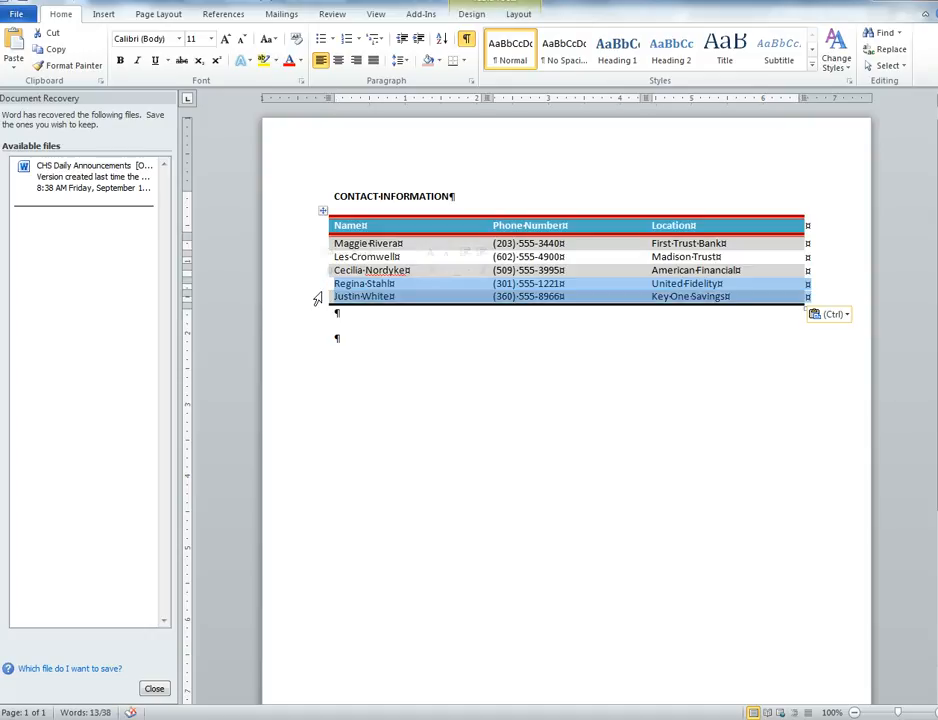
pyautogui.click(45, 33)
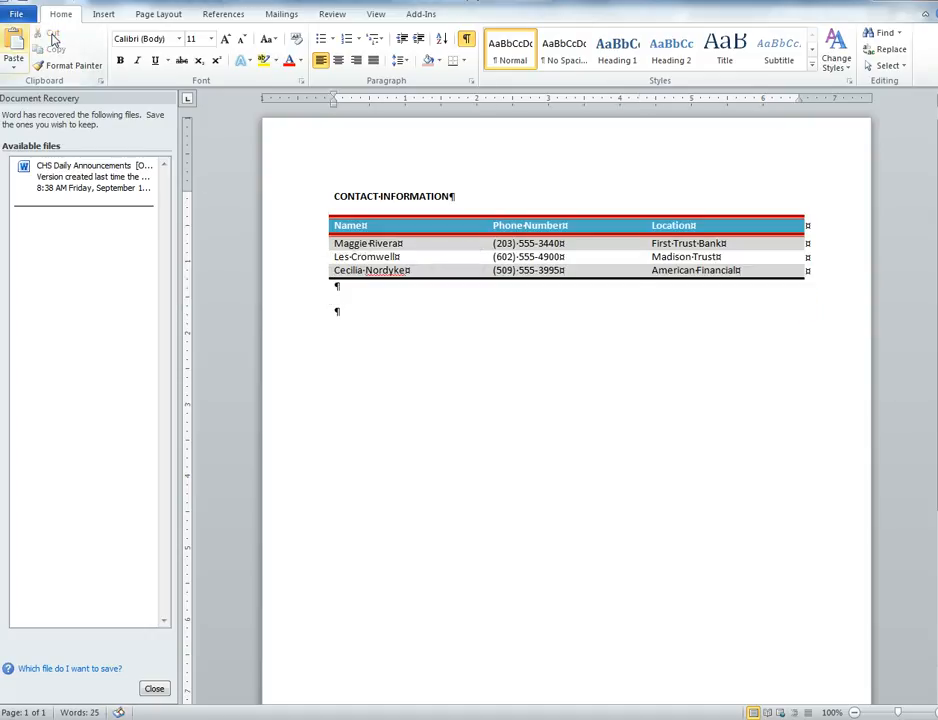
pyautogui.click(337, 248)
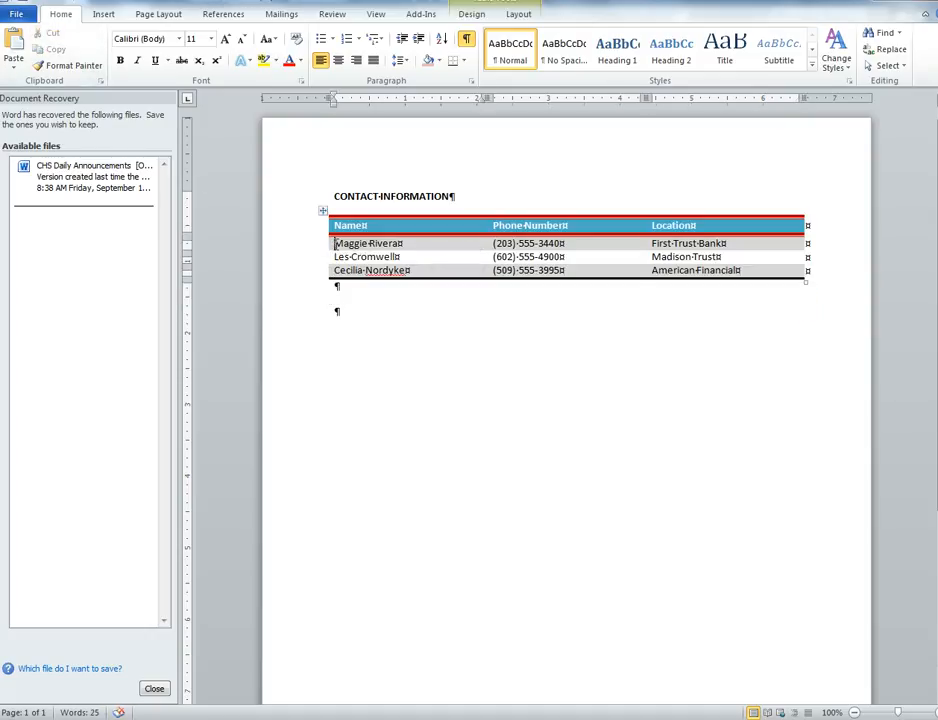
pyautogui.click(14, 42)
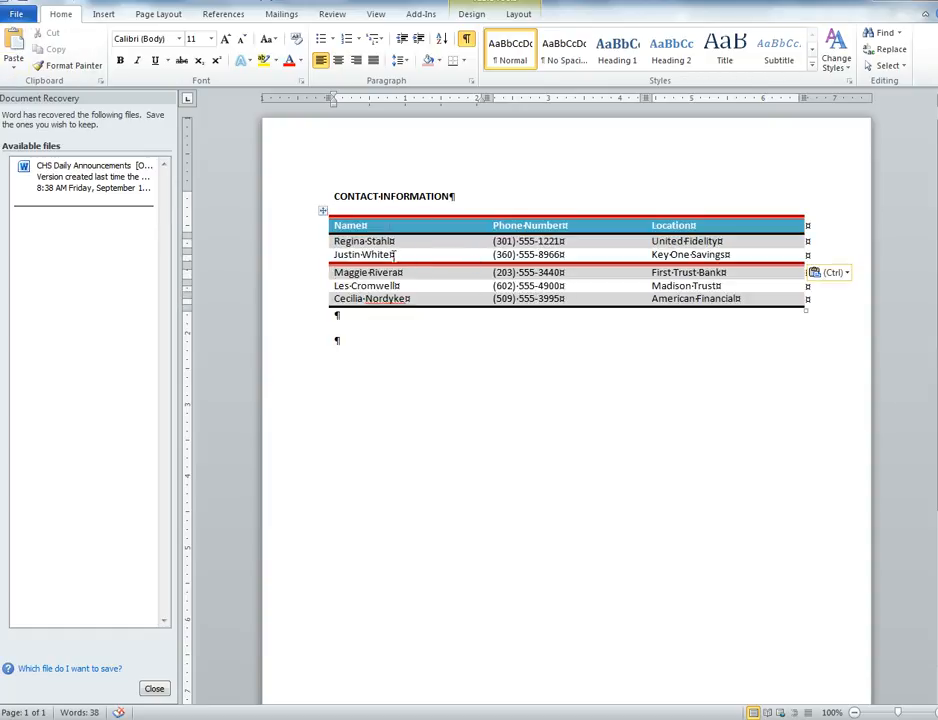
pyautogui.click(37, 1)
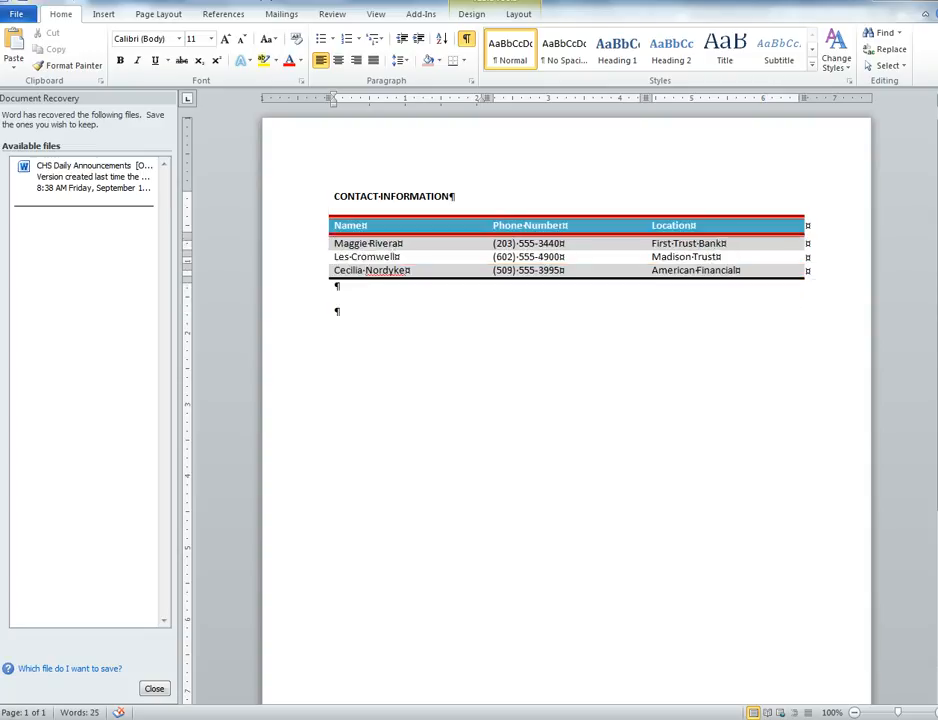
pyautogui.click(40, 1)
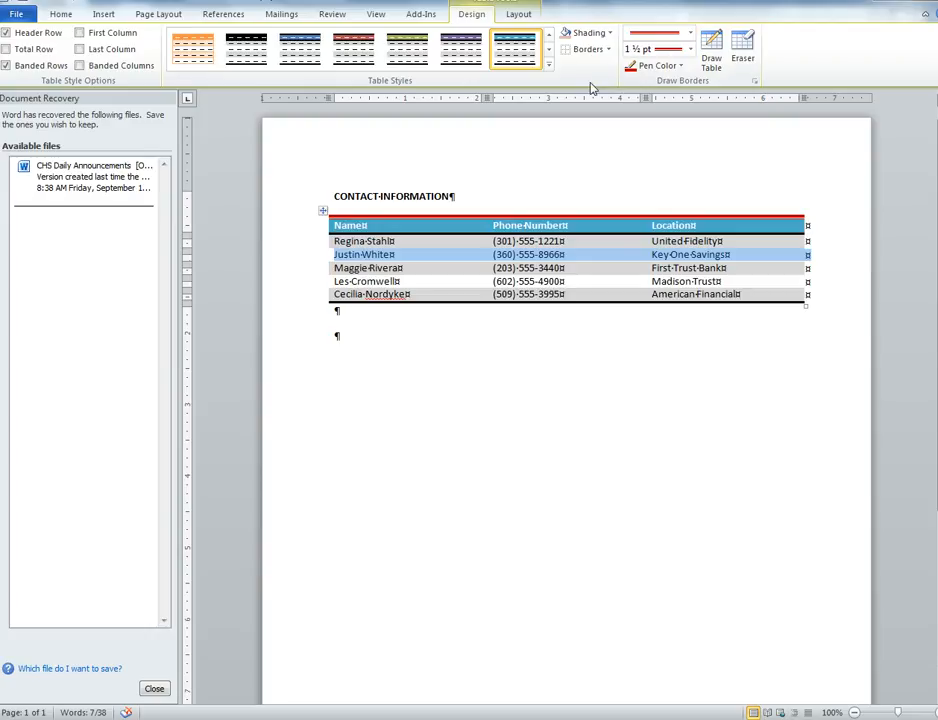
# Step: Try to apply All Borders to the selected second data row
pyautogui.click(609, 52)
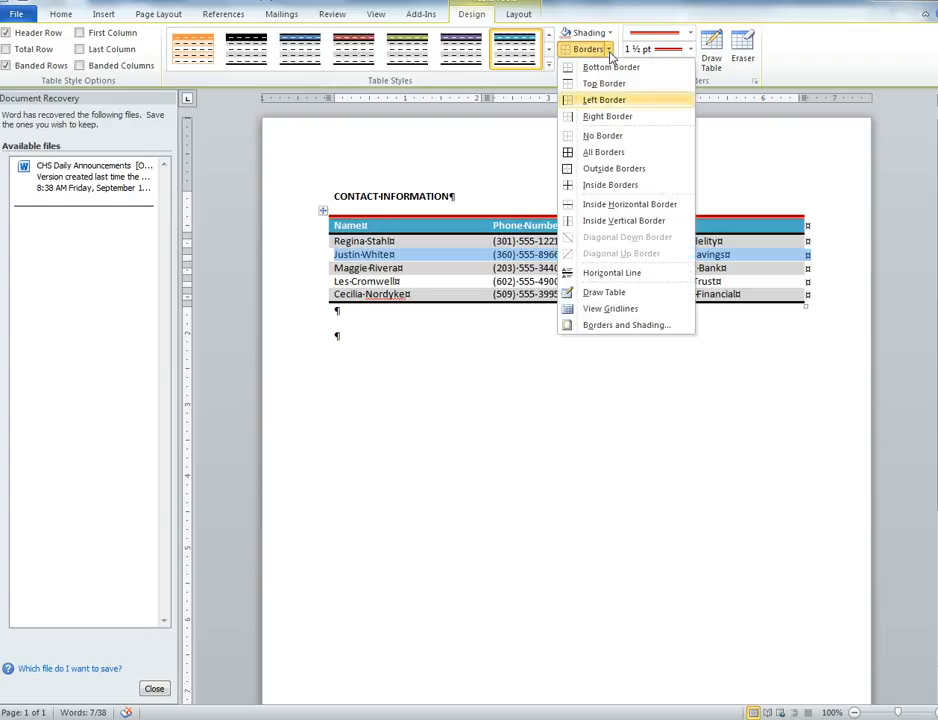
pyautogui.click(605, 148)
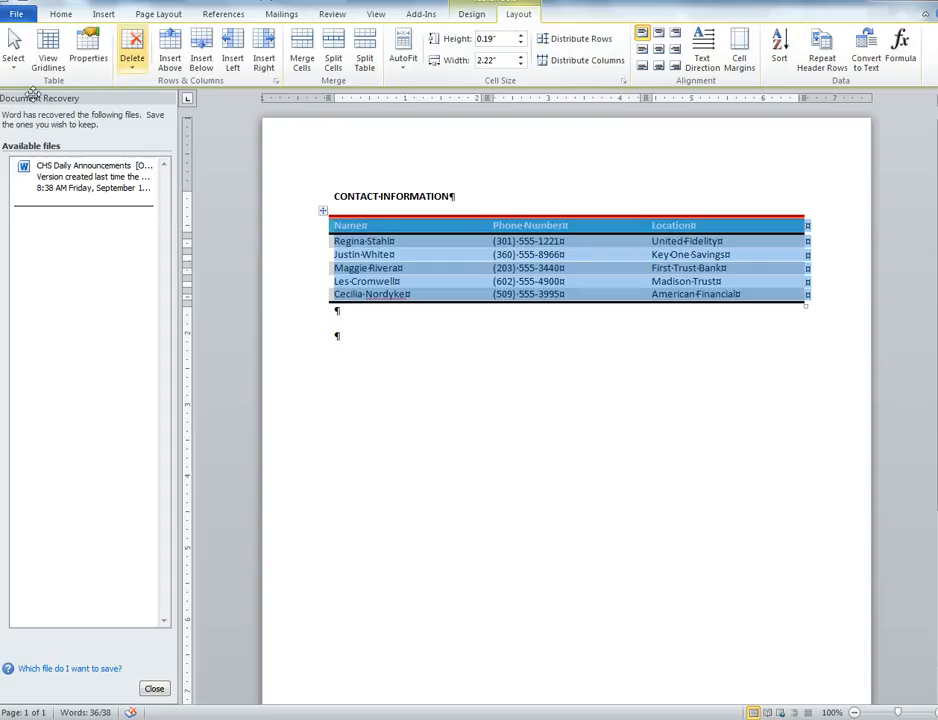
# Step: Show the table gridlines, hide them again, and place the cursor in the Name heading cell
pyautogui.click(13, 62)
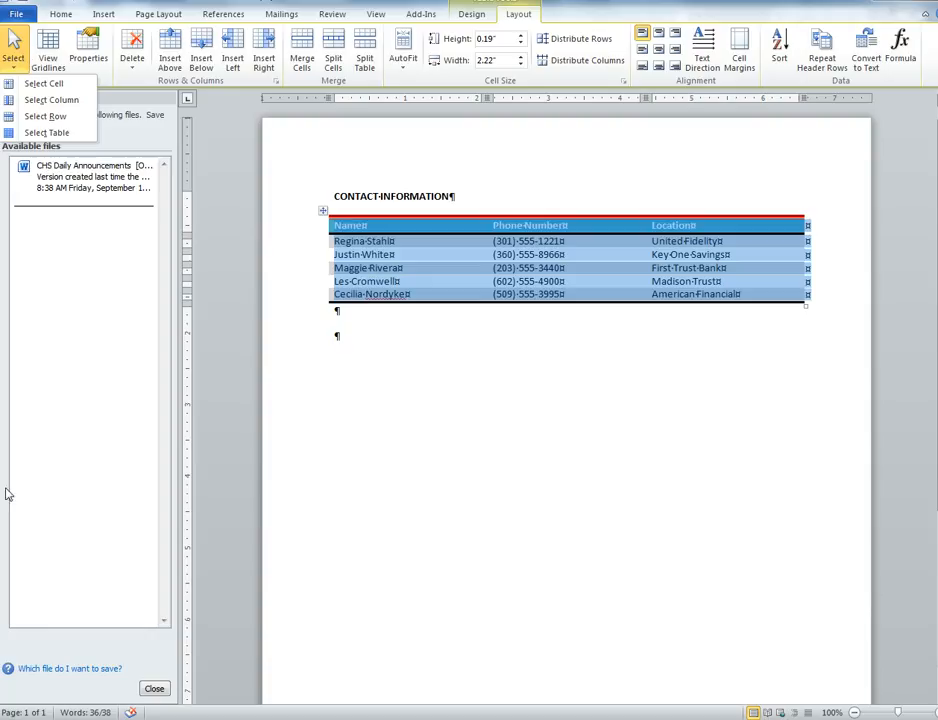
pyautogui.click(44, 55)
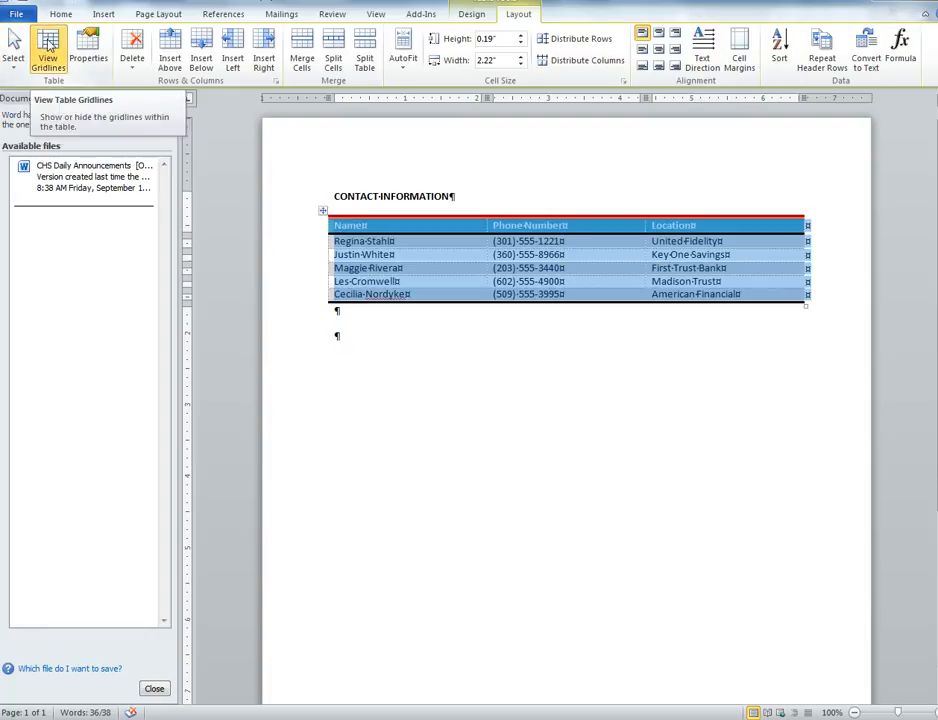
pyautogui.click(48, 45)
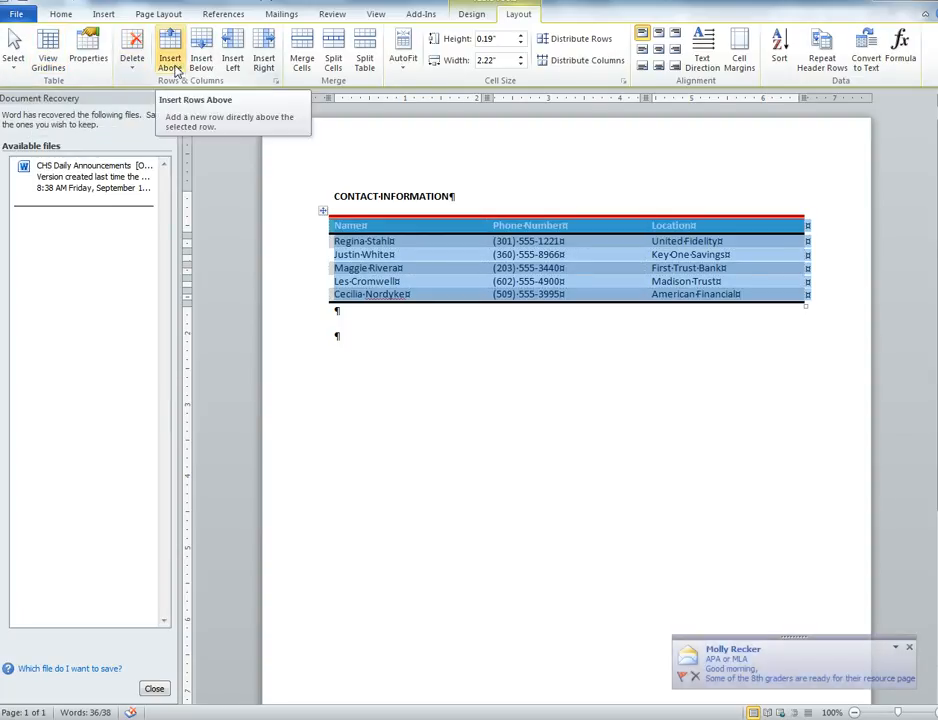
pyautogui.click(357, 227)
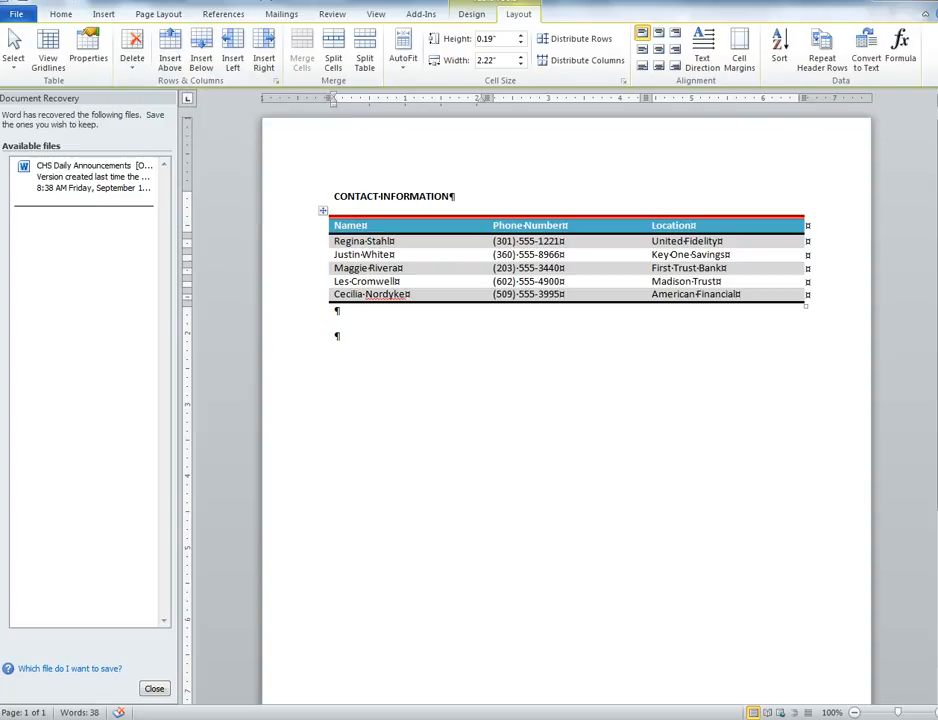
# Step: Insert three blank rows below the fourth data row by selecting three existing rows, and undo the insertion
pyautogui.moveTo(350, 268); pyautogui.dragTo(412, 294)
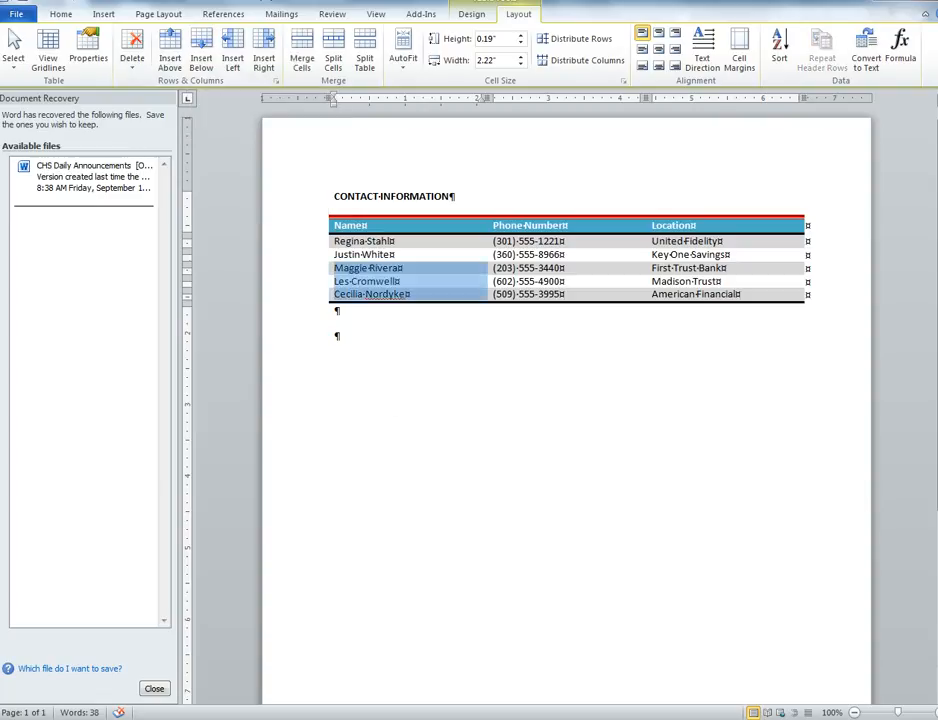
pyautogui.click(335, 268)
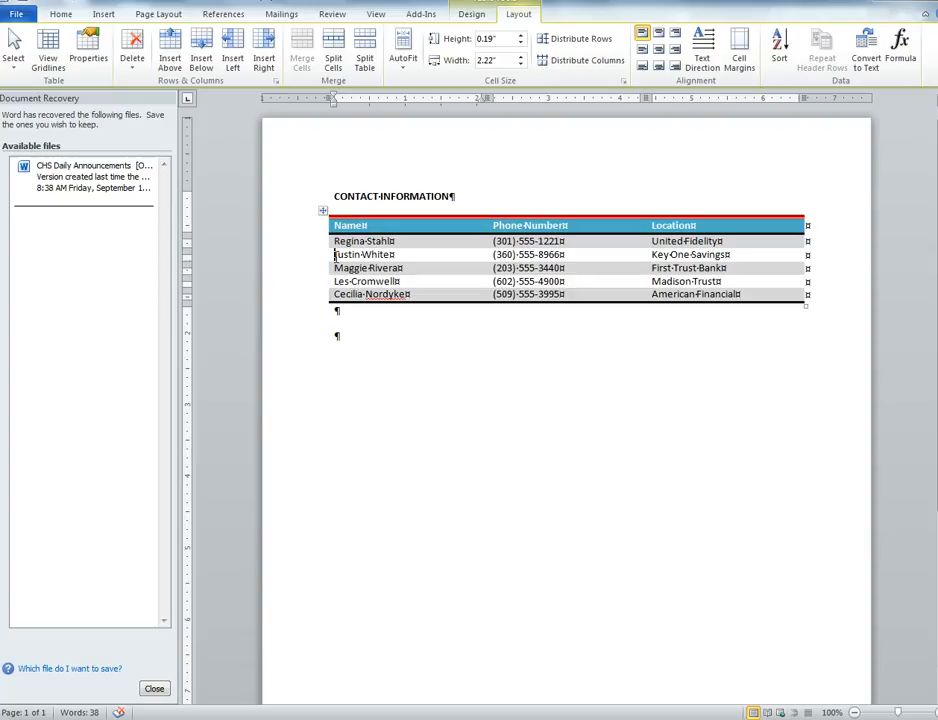
pyautogui.click(334, 255)
pyautogui.moveTo(334, 255); pyautogui.dragTo(372, 282)
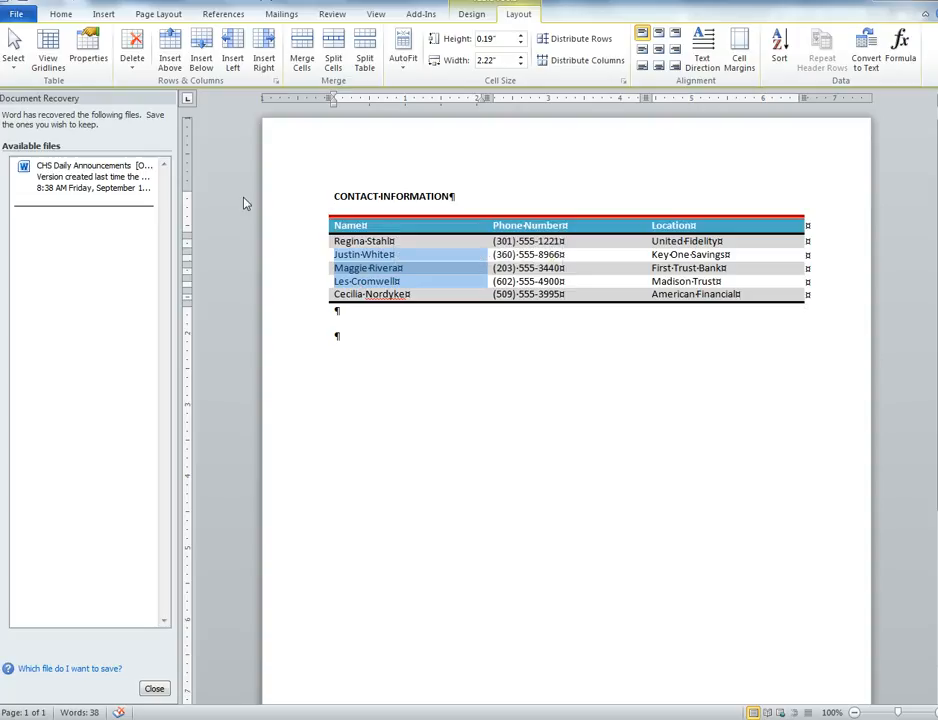
pyautogui.click(203, 62)
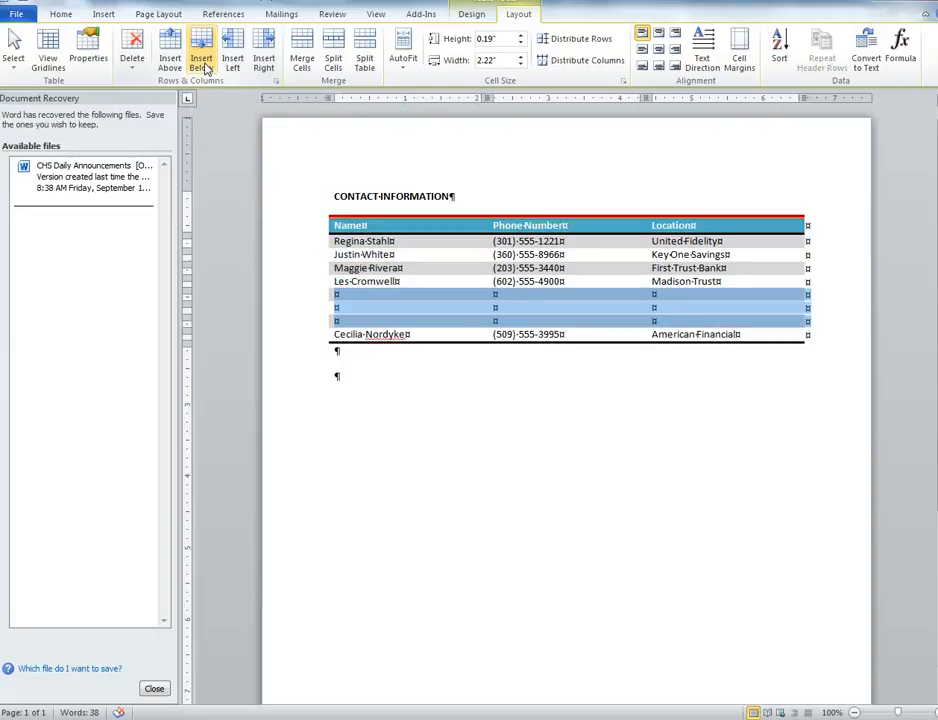
pyautogui.click(355, 299)
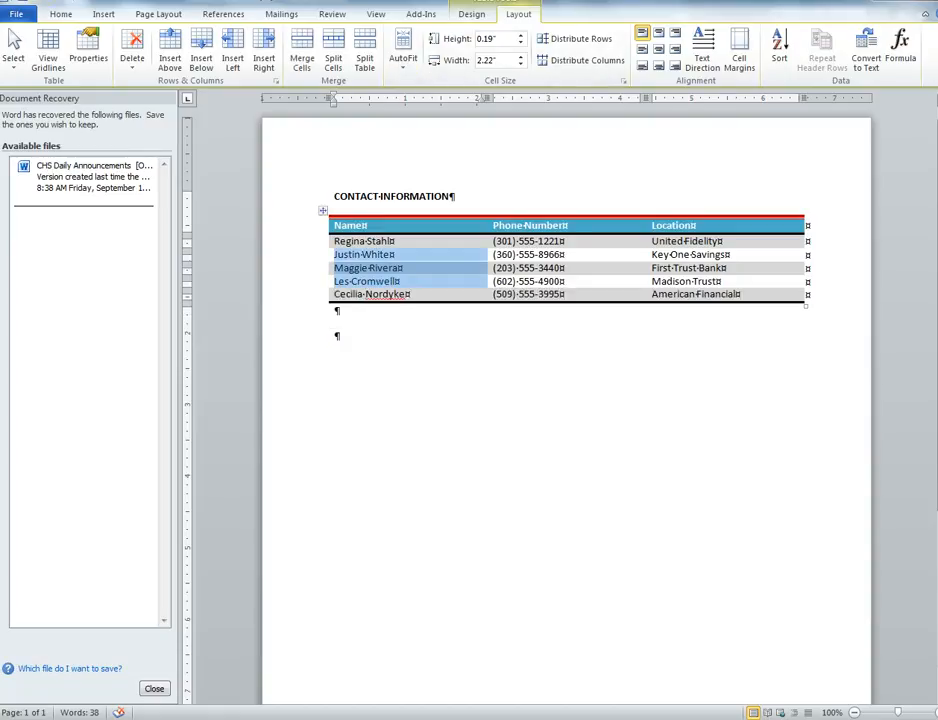
pyautogui.click(408, 273)
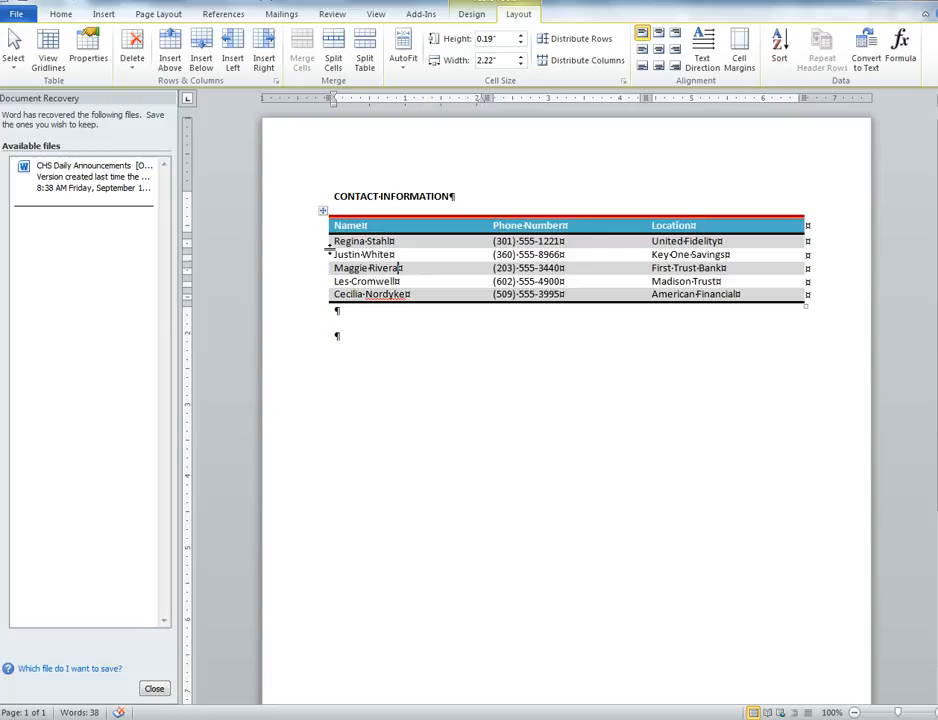
# Step: Insert a blank row above the column headings row and undo the insertion
pyautogui.click(350, 224)
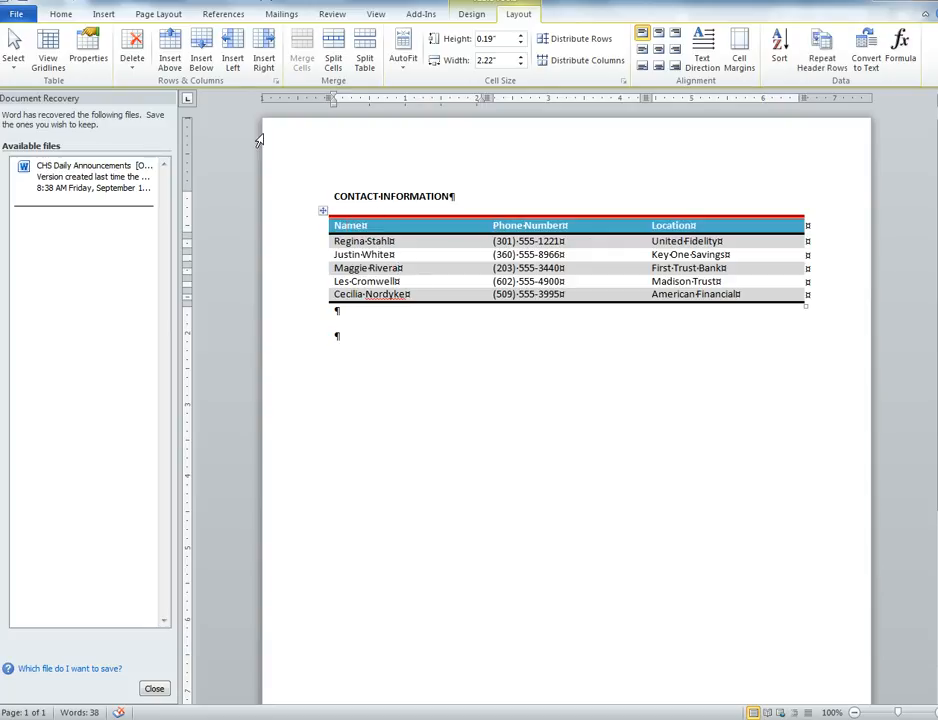
pyautogui.click(169, 52)
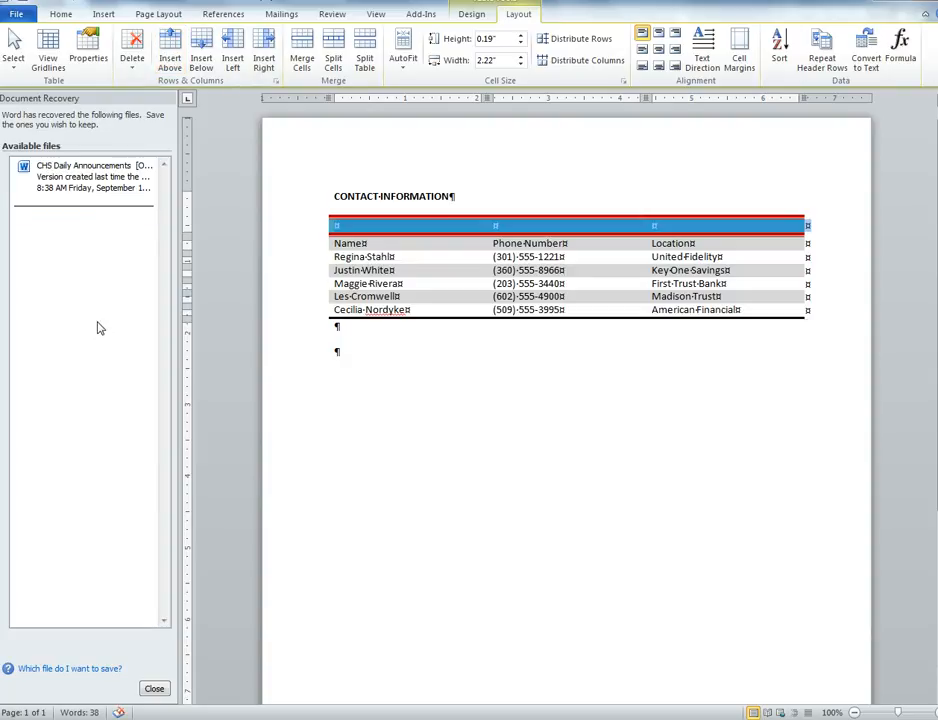
pyautogui.hotkey('ctrl', 'z')
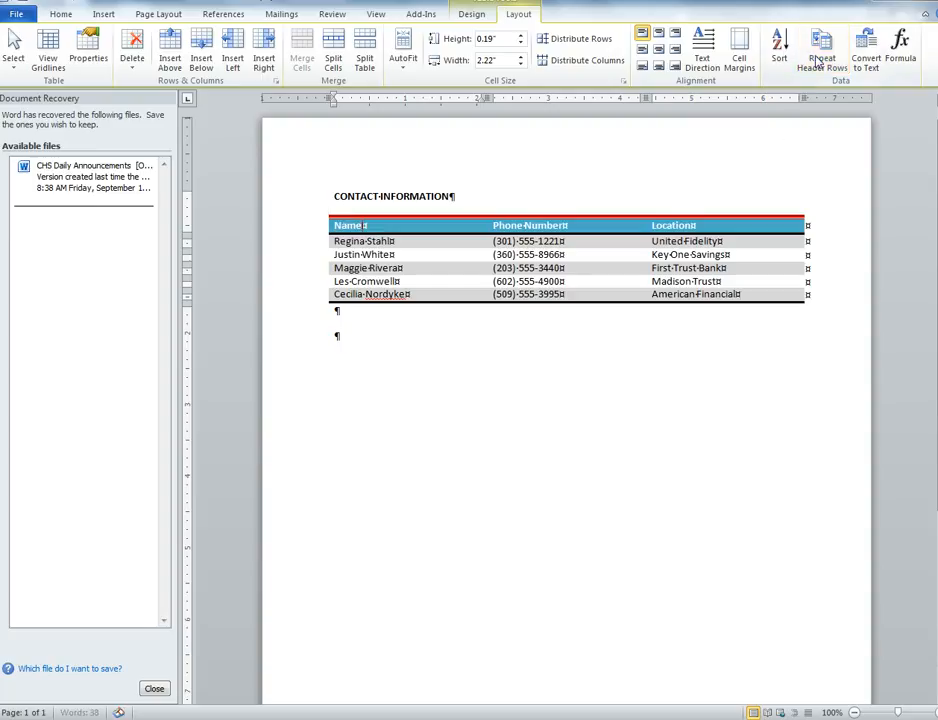
# Step: Turn on Repeat Header Rows for the headings row and insert a blank row above it
pyautogui.click(820, 62)
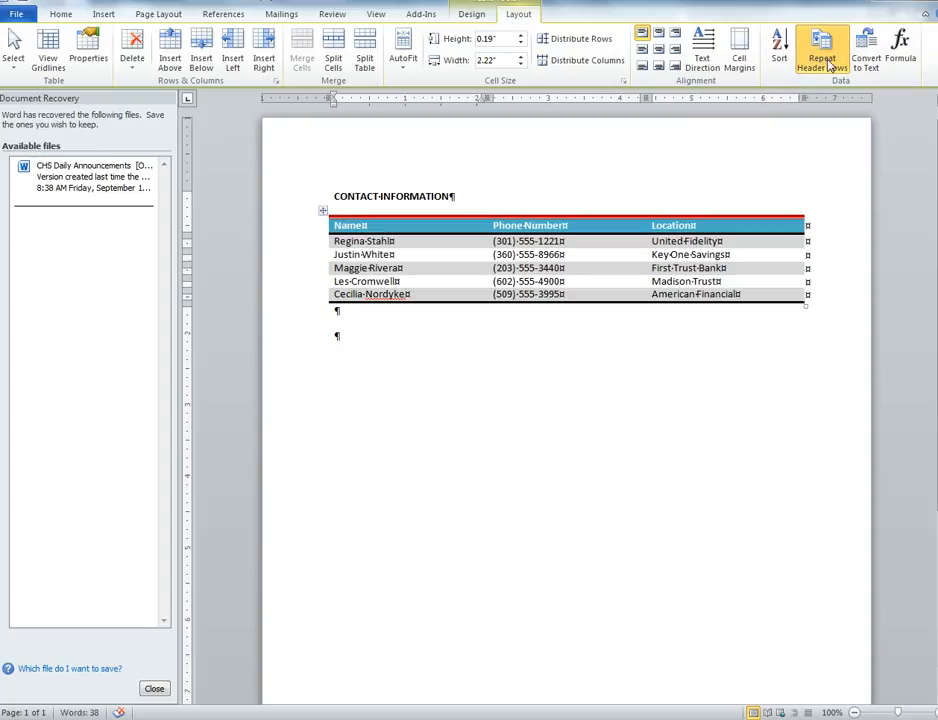
pyautogui.click(170, 58)
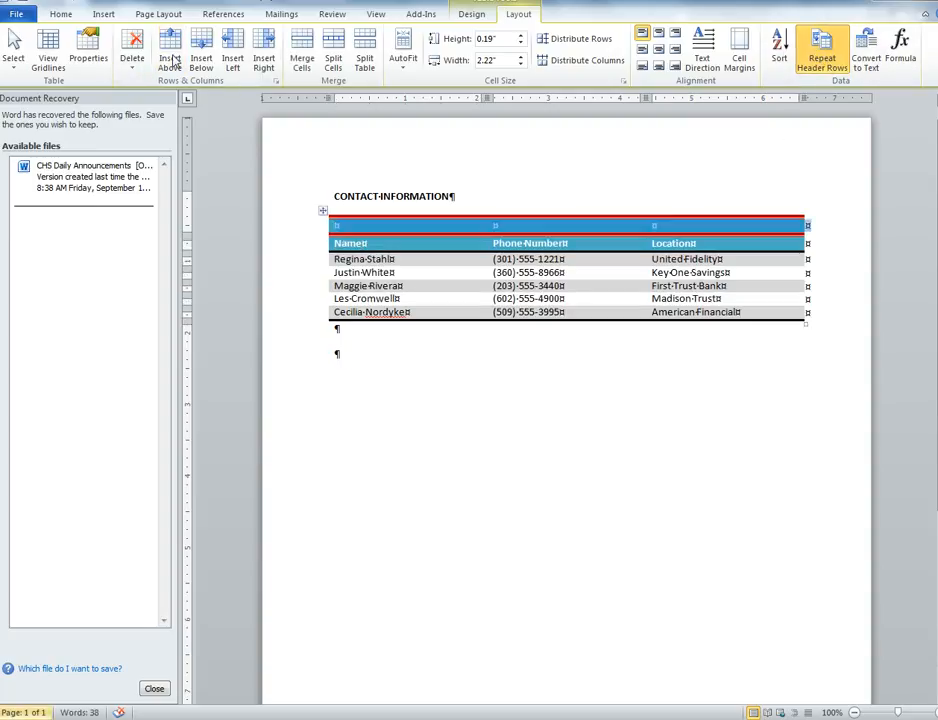
# Step: Merge the three cells of the blank top row into one cell and center its contents
pyautogui.click(348, 223)
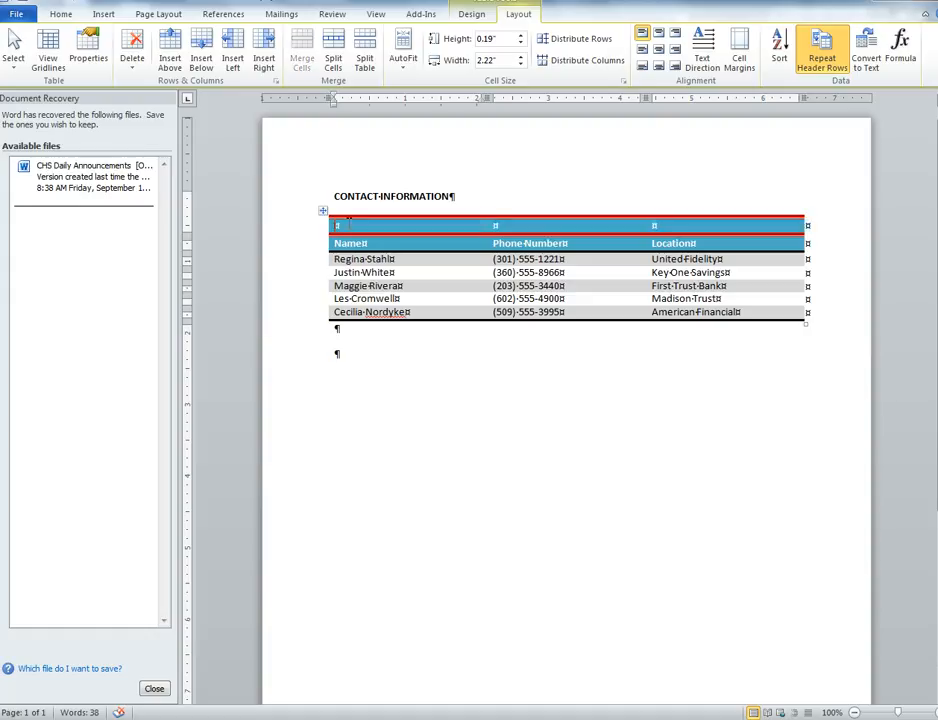
pyautogui.moveTo(348, 223); pyautogui.dragTo(674, 236)
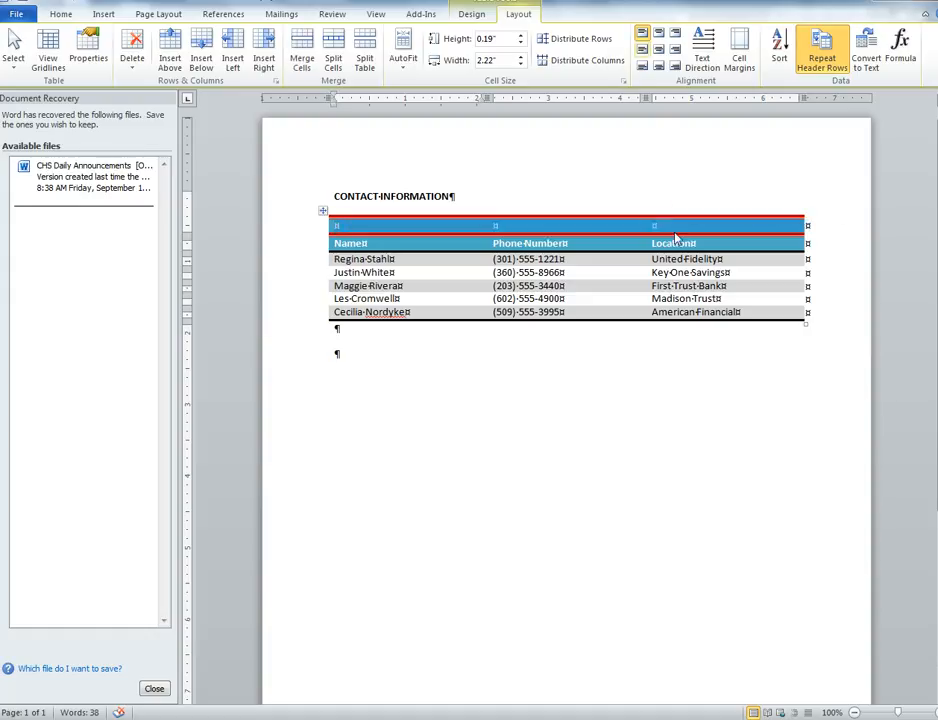
pyautogui.click(302, 48)
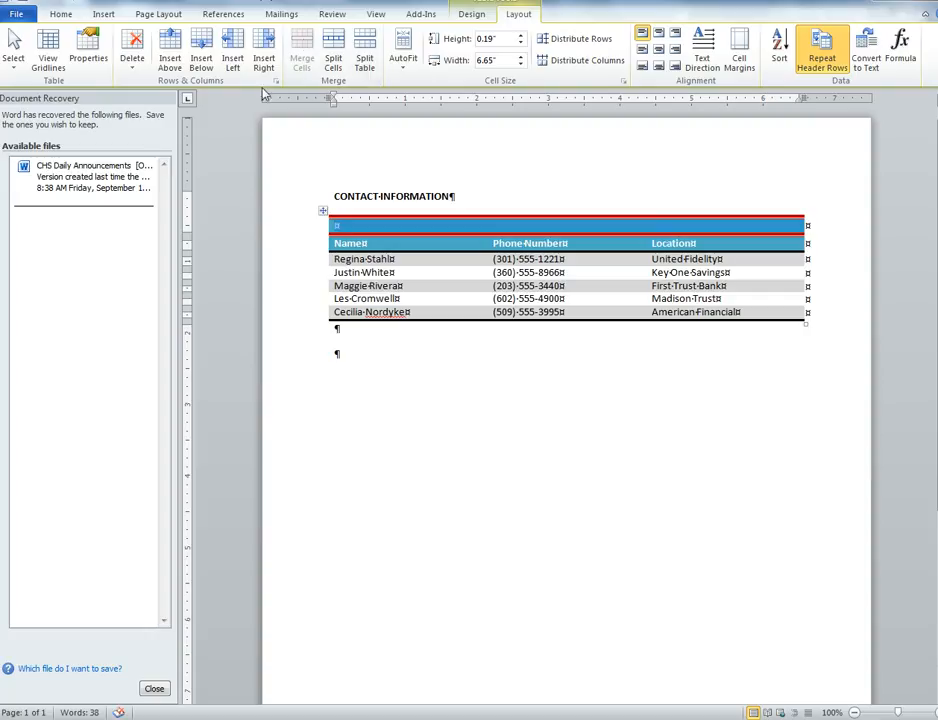
pyautogui.click(60, 15)
pyautogui.click(339, 61)
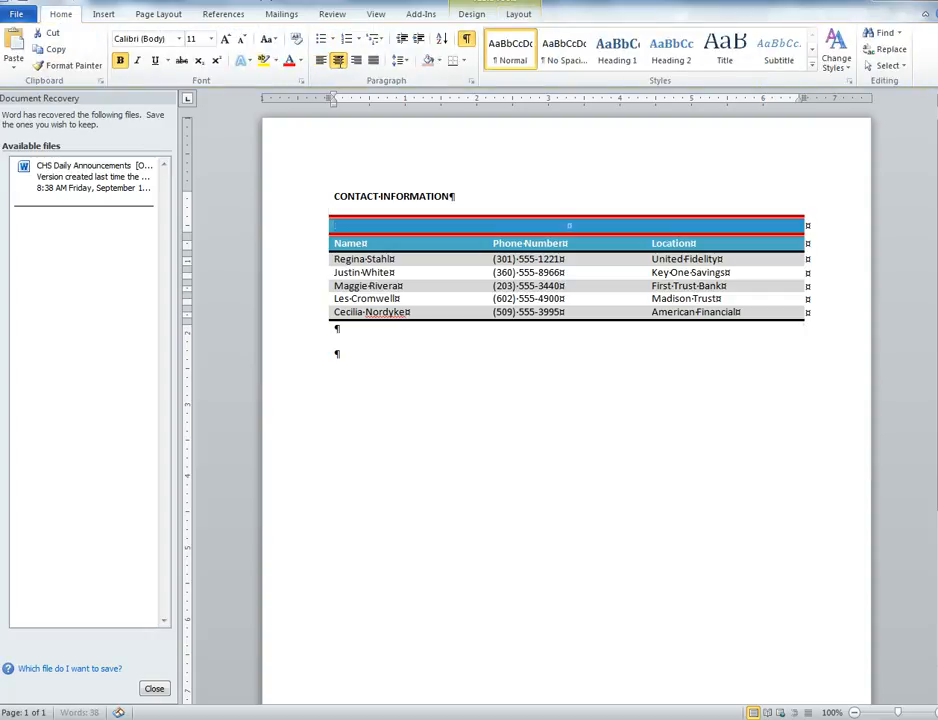
# Step: Move the CONTACT INFORMATION title from above the table into the merged top row
pyautogui.click(432, 196)
pyautogui.tripleClick(430, 200)
pyautogui.hotkey('ctrl', 'c')
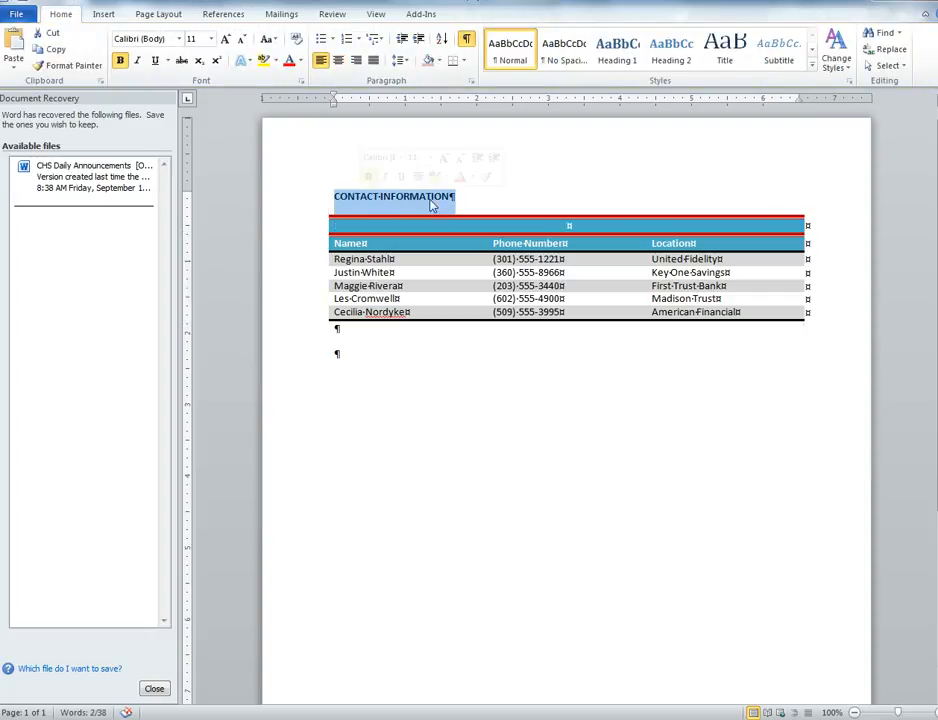
pyautogui.press('Delete')
pyautogui.click(360, 196)
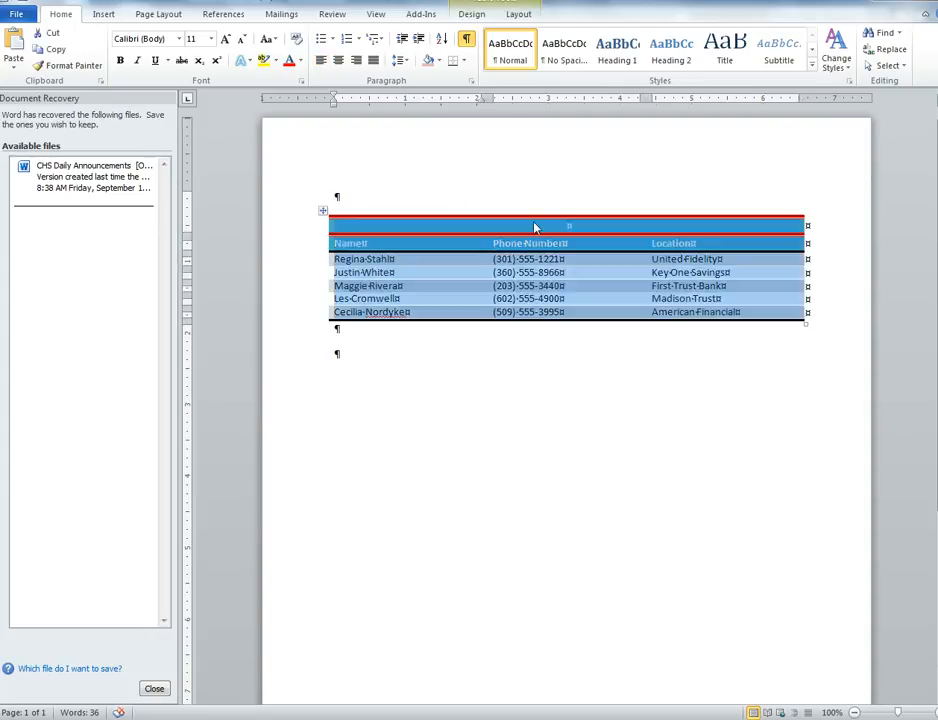
pyautogui.click(535, 226)
pyautogui.hotkey('ctrl', 'v')
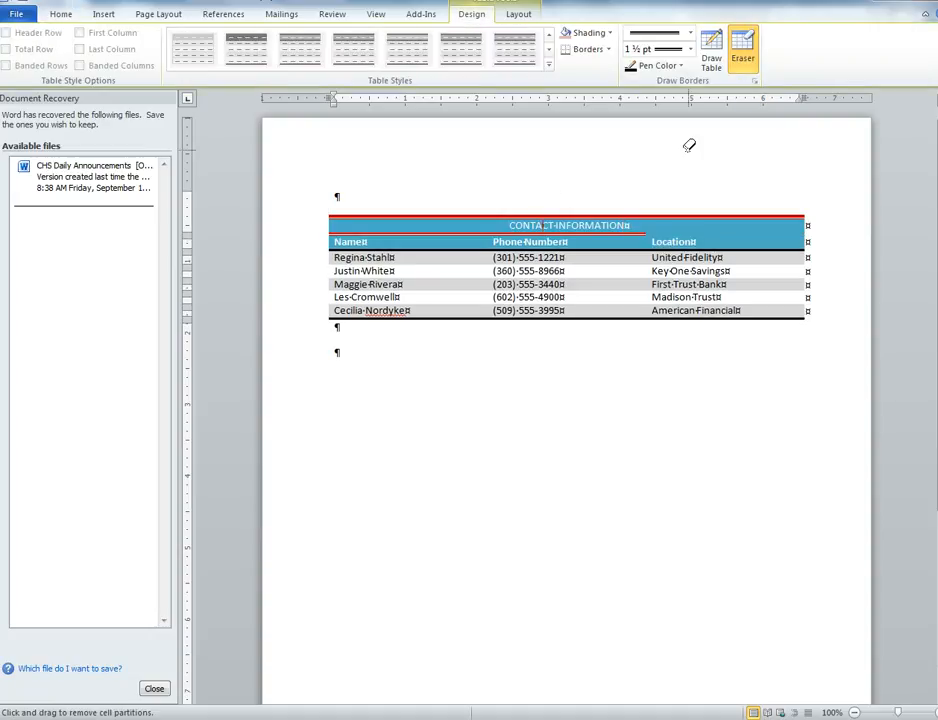
# Step: Erase the red border between the title row and the column headings row, and leave the Eraser
pyautogui.moveTo(597, 228); pyautogui.dragTo(593, 226)
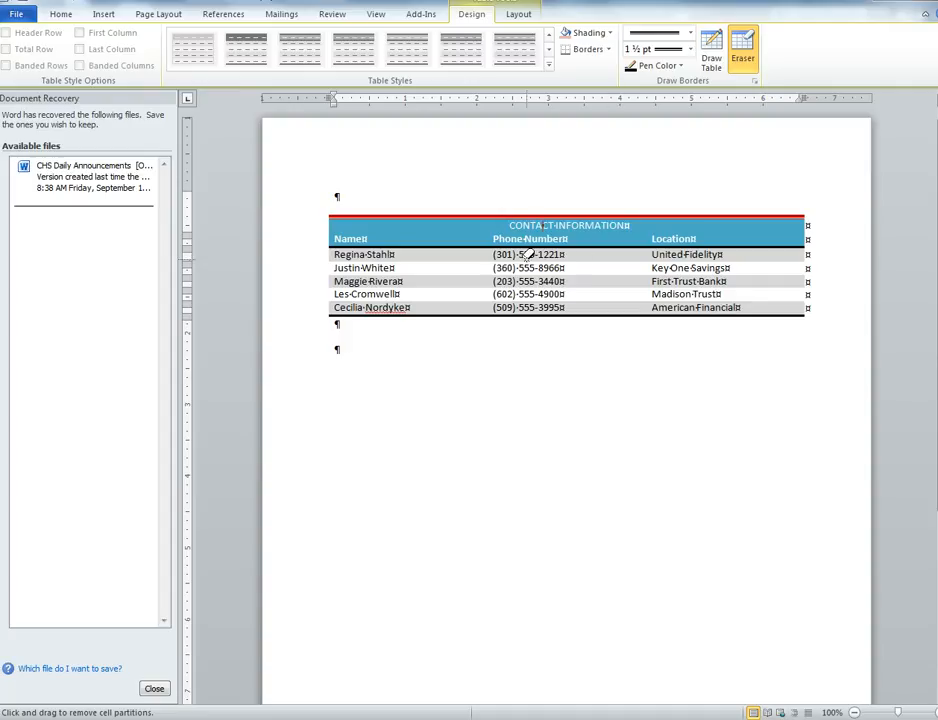
pyautogui.press('Escape')
pyautogui.click(577, 217)
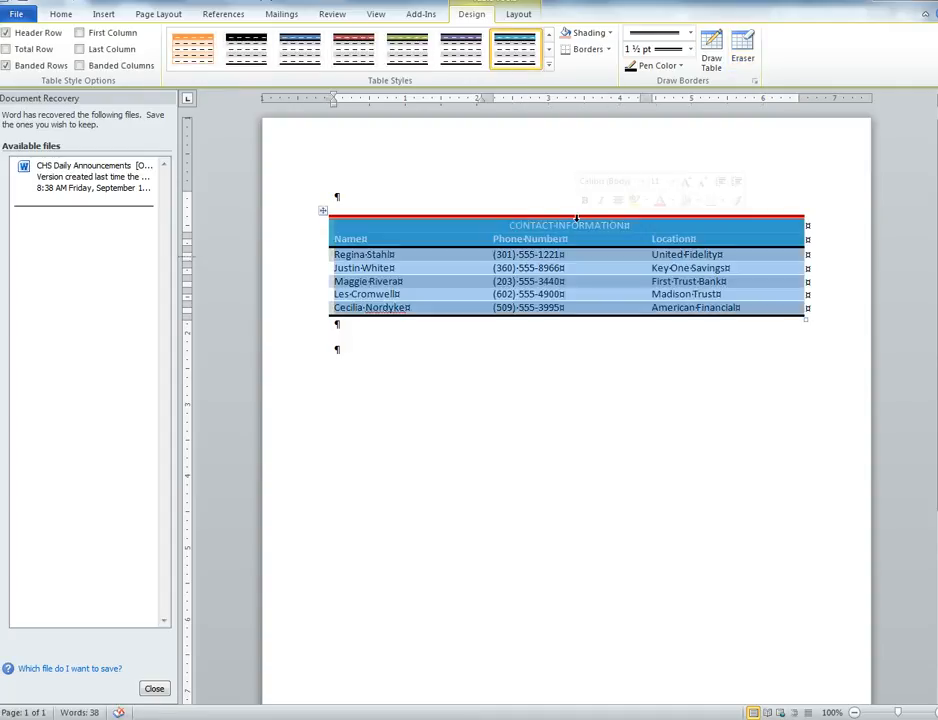
# Step: Format the CONTACT INFORMATION title in bold at 12 pt and hide the formatting marks
pyautogui.click(579, 226)
pyautogui.doubleClick(577, 226)
pyautogui.tripleClick(577, 226)
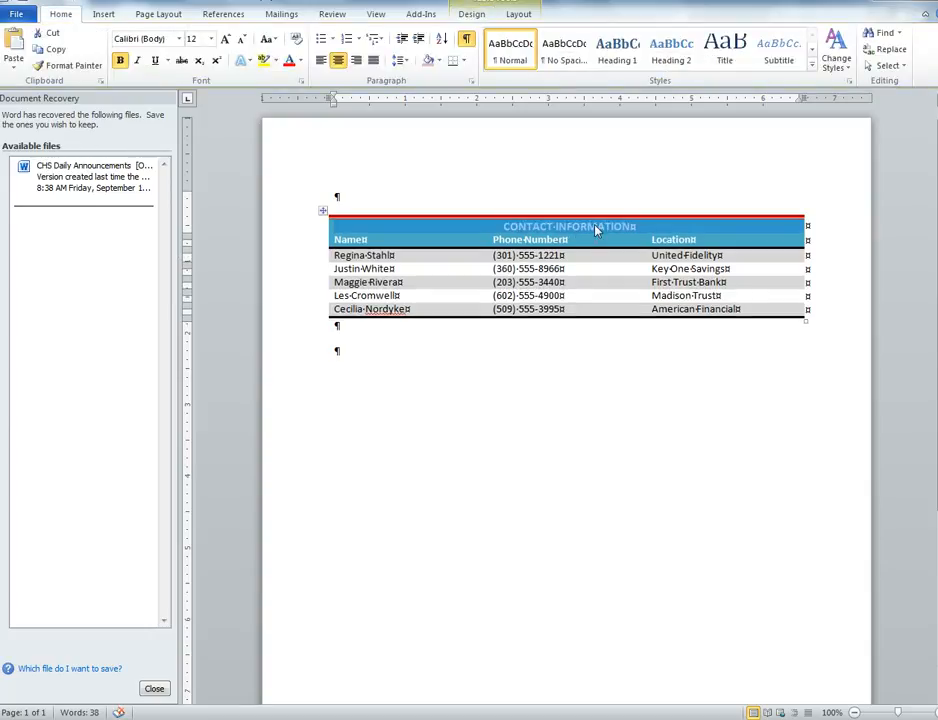
pyautogui.click(597, 227)
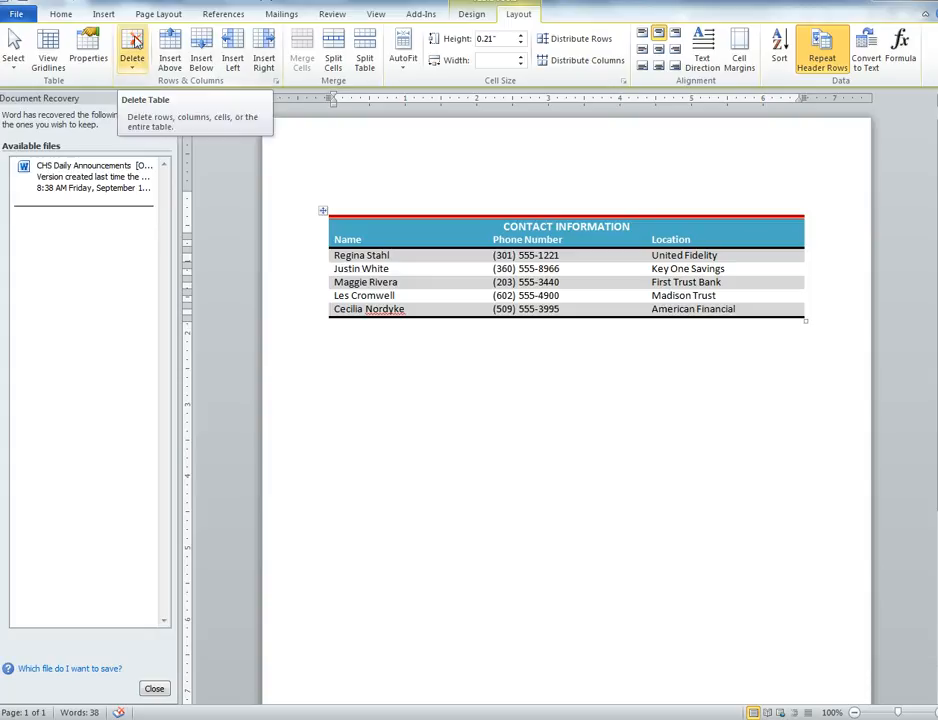
pyautogui.click(131, 66)
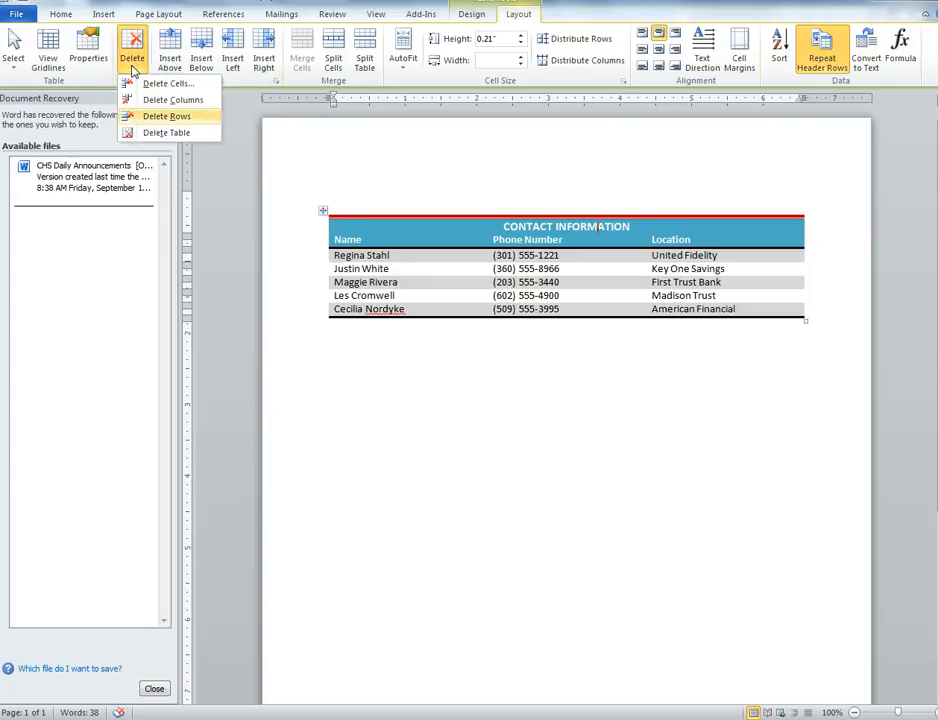
pyautogui.click(598, 227)
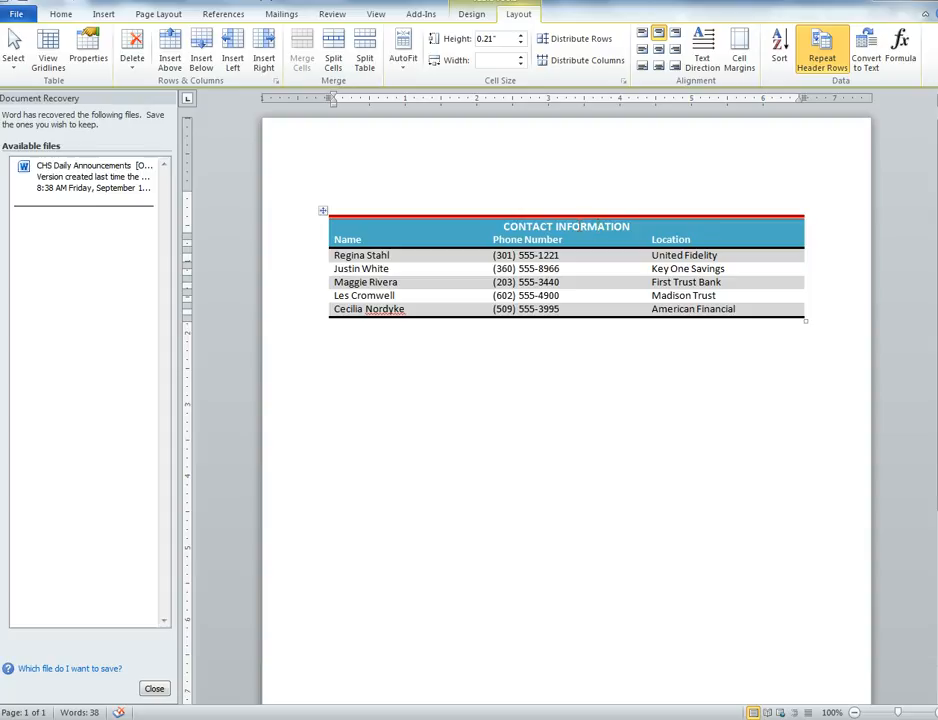
# Step: Split the merged CONTACT INFORMATION cell into 3 columns and 1 row, and undo the split
pyautogui.moveTo(630, 227); pyautogui.dragTo(509, 227)
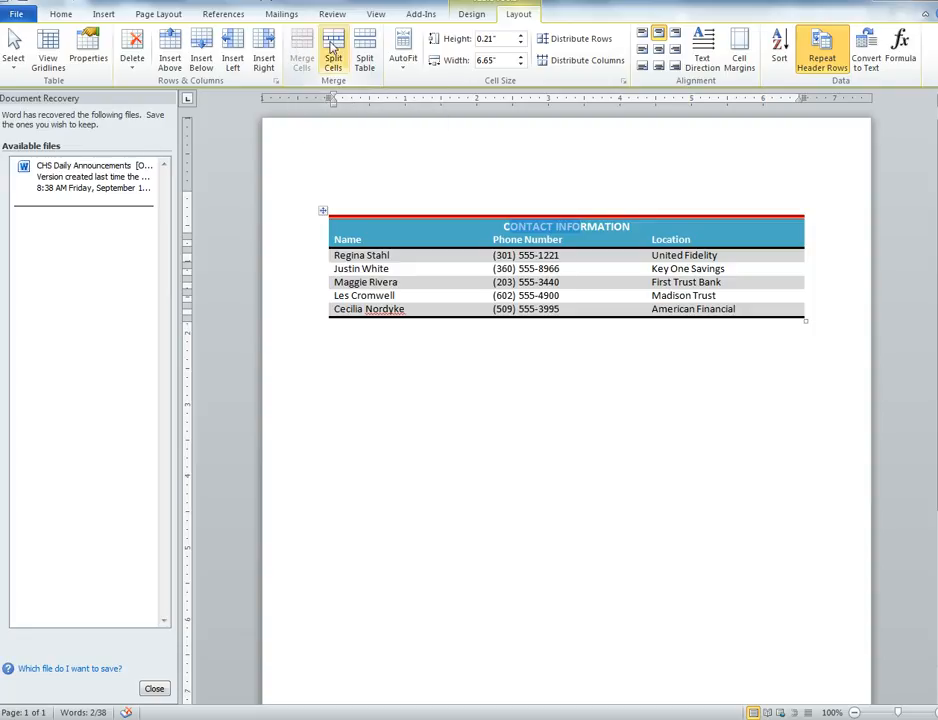
pyautogui.click(333, 47)
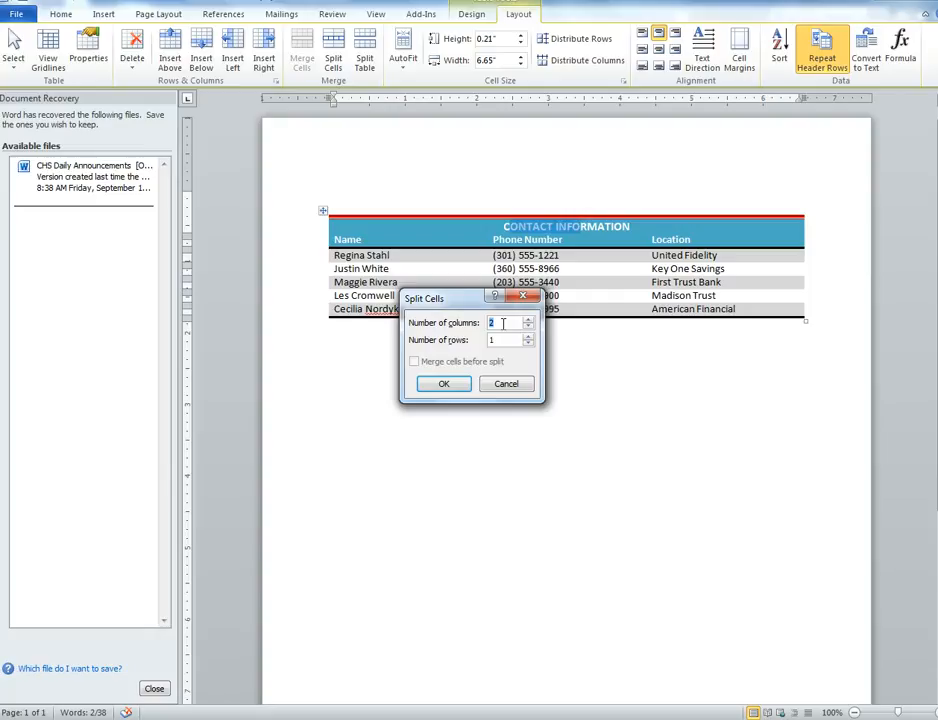
pyautogui.write('3')
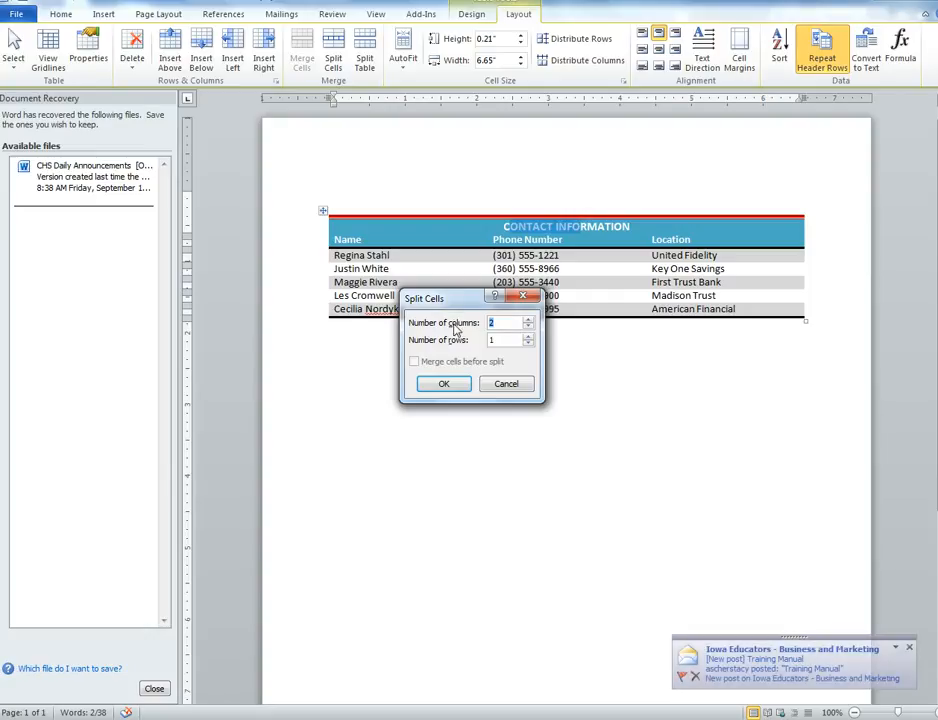
pyautogui.click(442, 387)
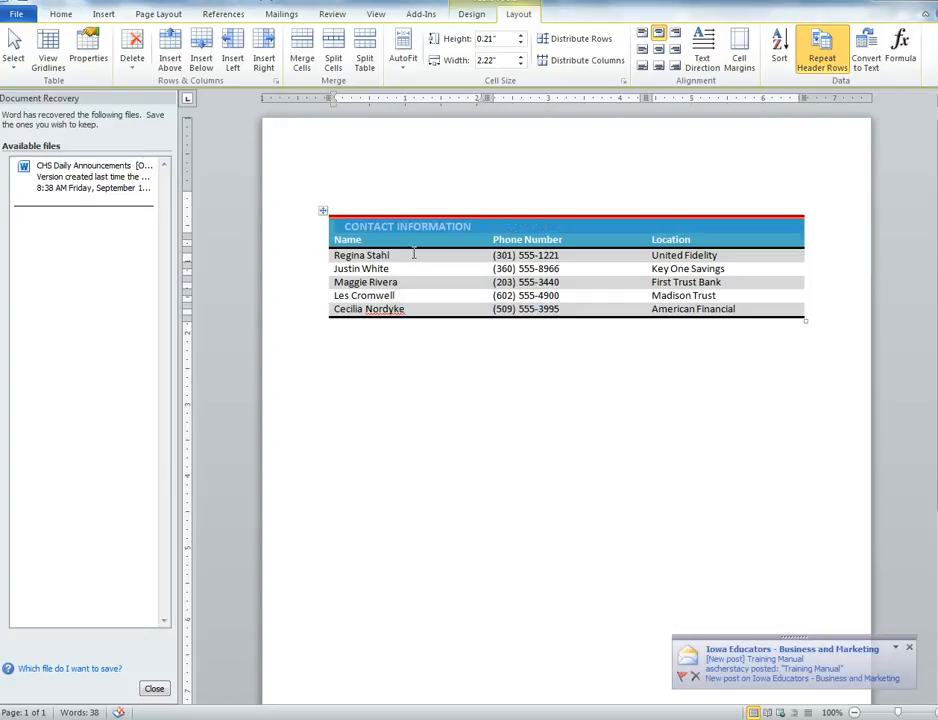
pyautogui.click(513, 222)
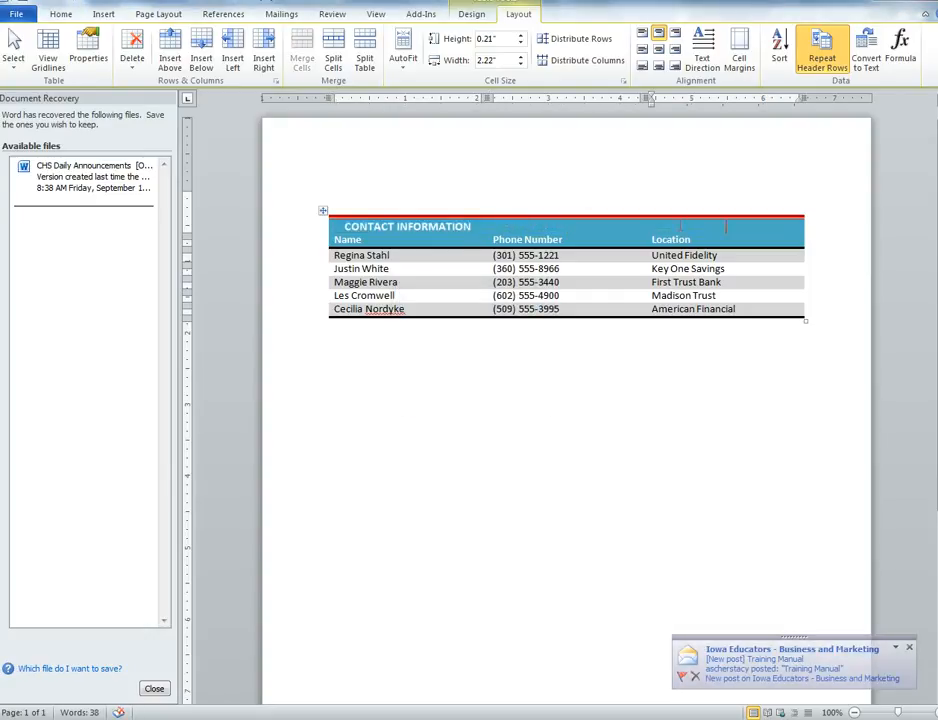
pyautogui.hotkey('ctrl', 'z')
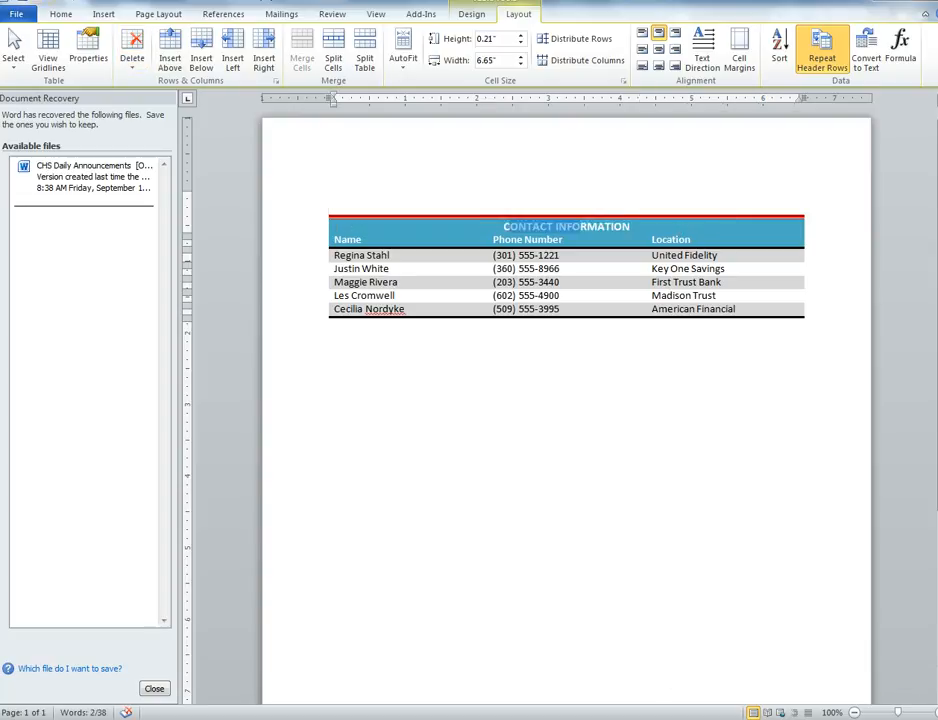
# Step: Split the third data row's phone number cell into 2 columns and 1 row, and enter the phone extension in the new cell
pyautogui.click(555, 282)
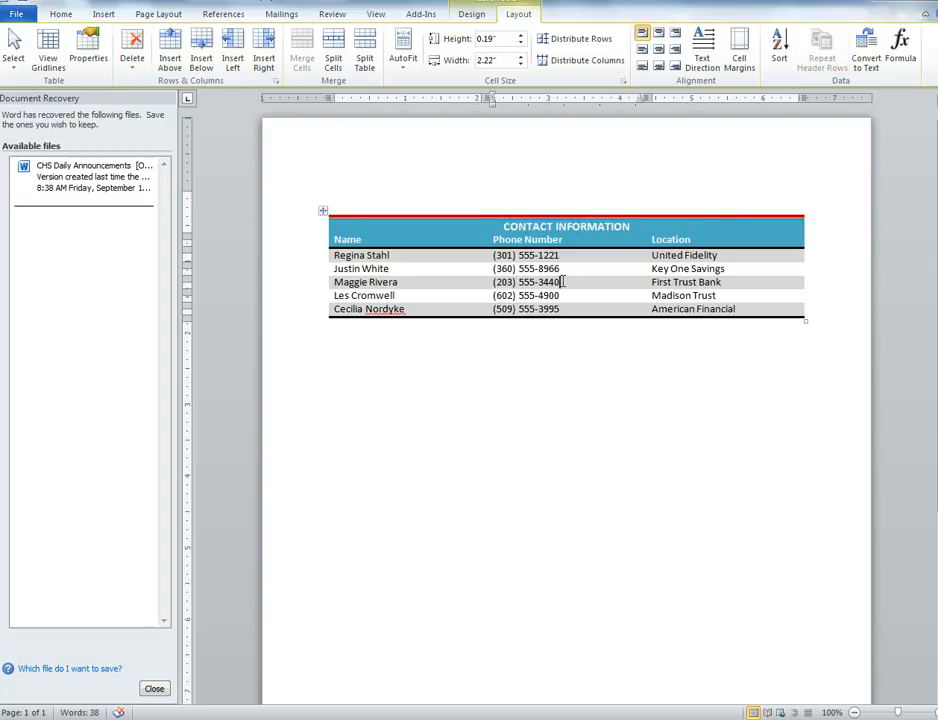
pyautogui.click(334, 58)
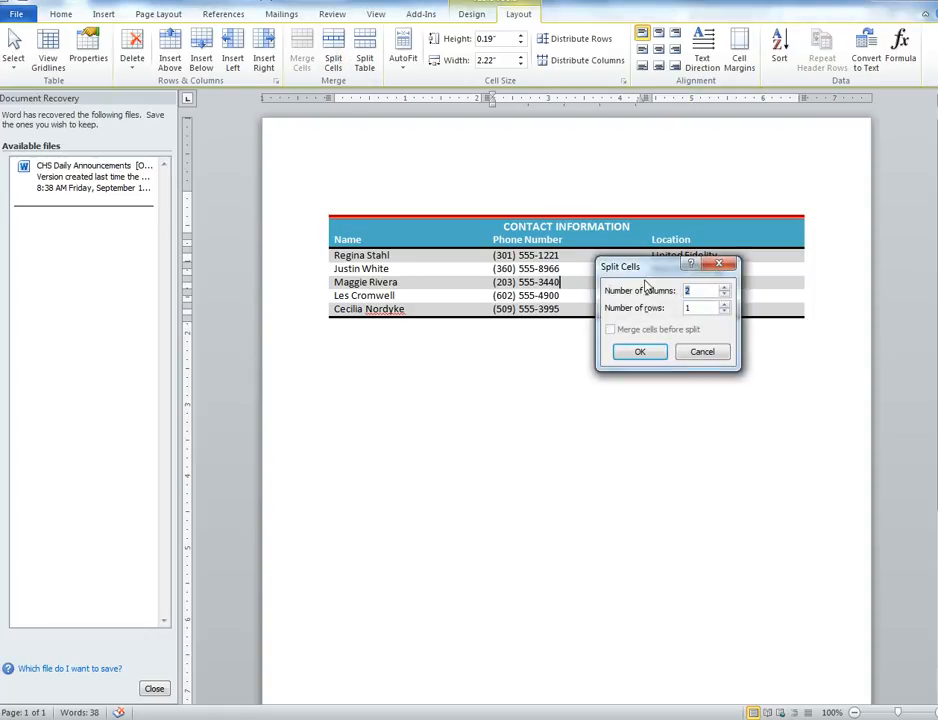
pyautogui.click(645, 352)
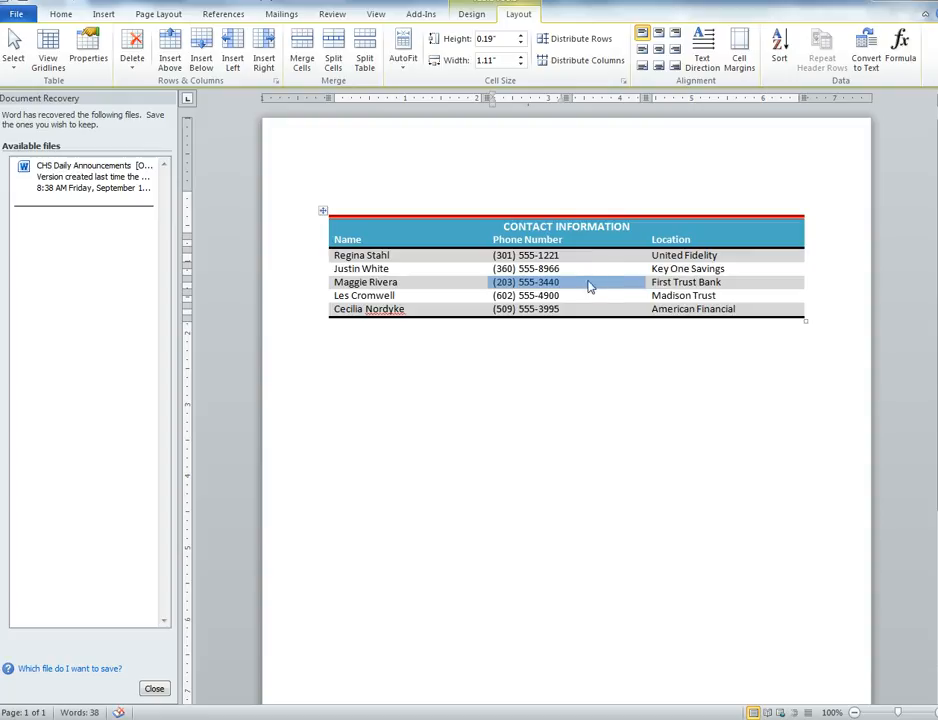
pyautogui.click(588, 284)
pyautogui.write('Ext 10')
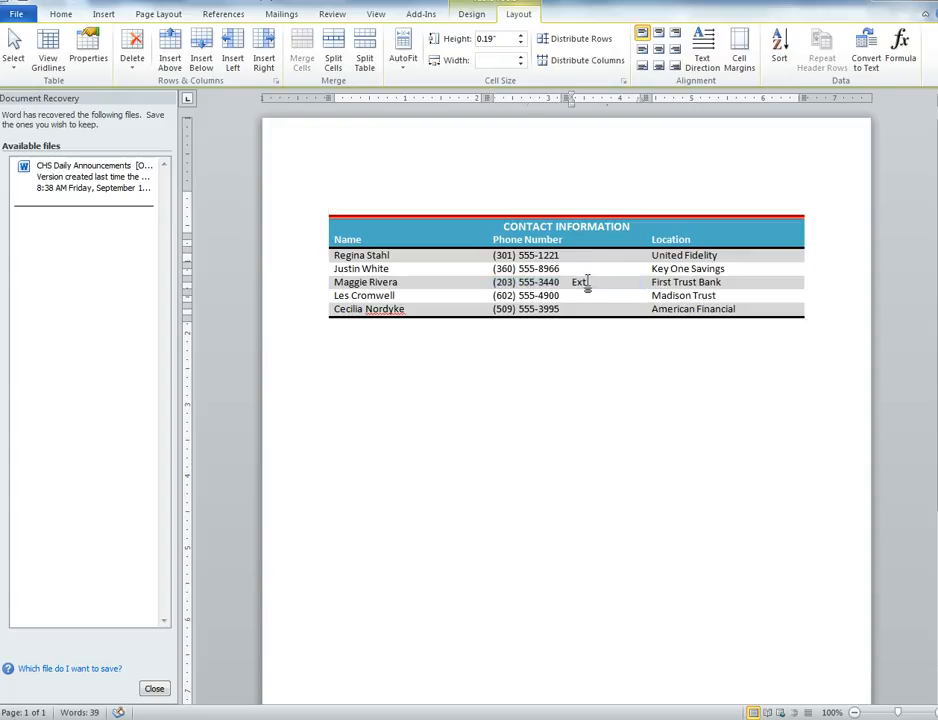